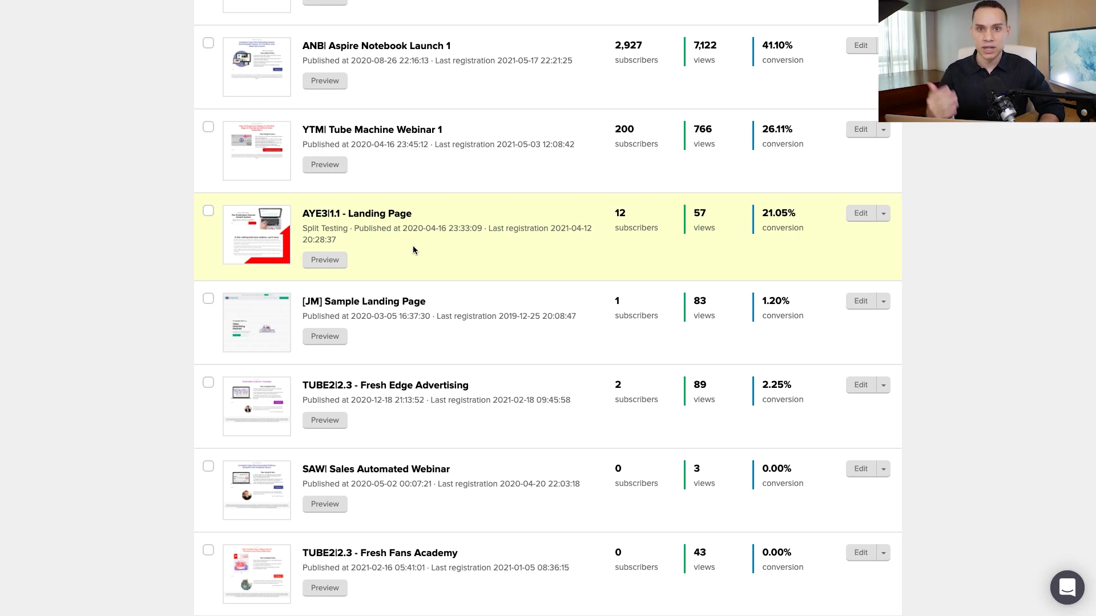
- Create a new landing page named "F28| Dividend Report #1" and save the name
scroll(413, 247, "up", 10)
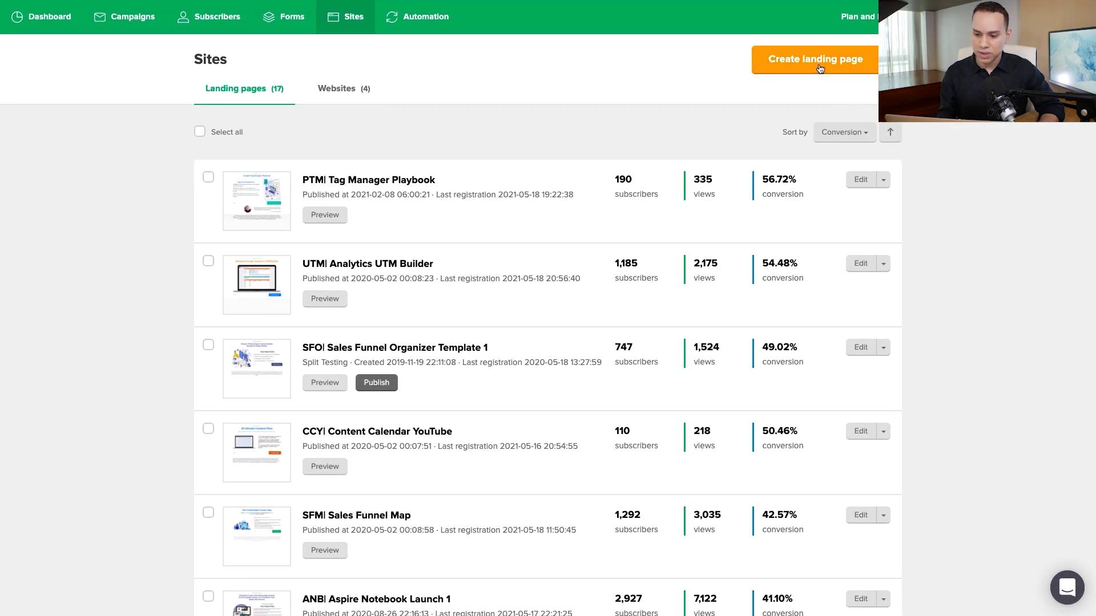
left_click(816, 64)
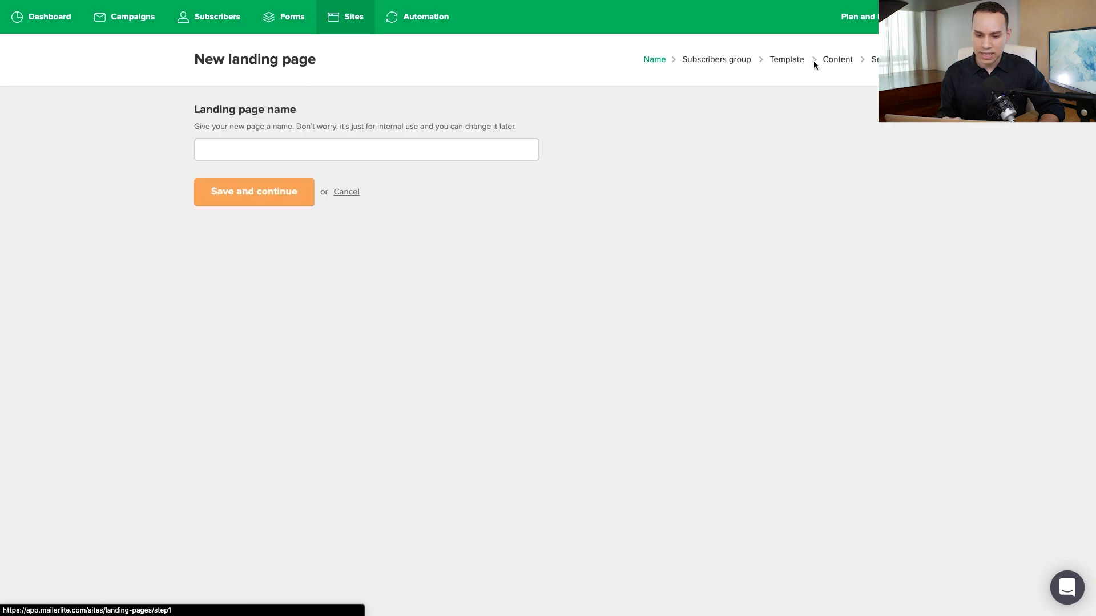
left_click(385, 149)
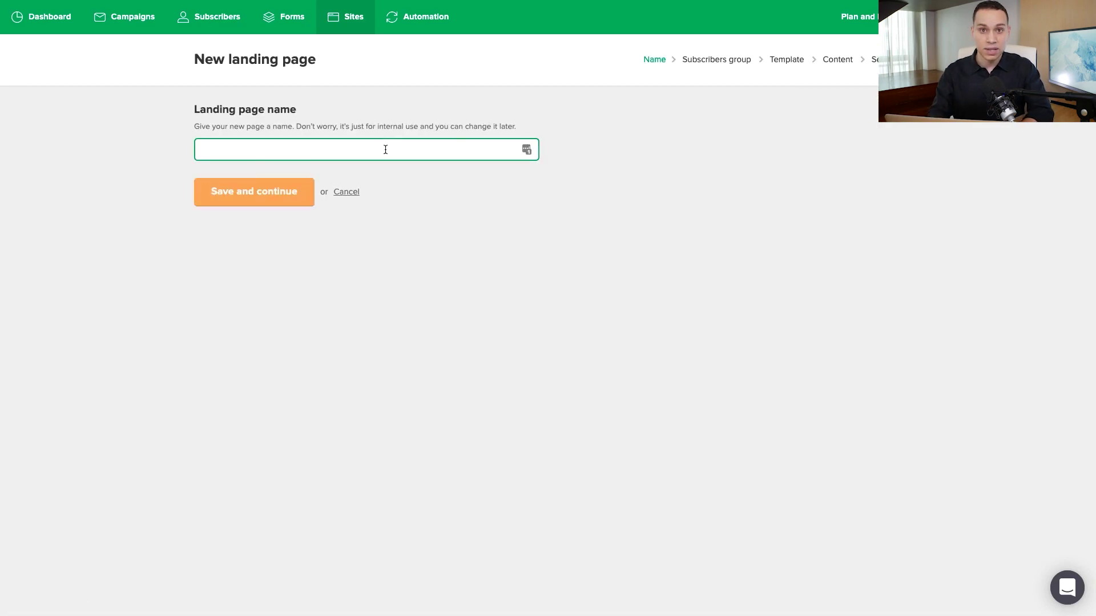
type("F28| Dividend Report #1")
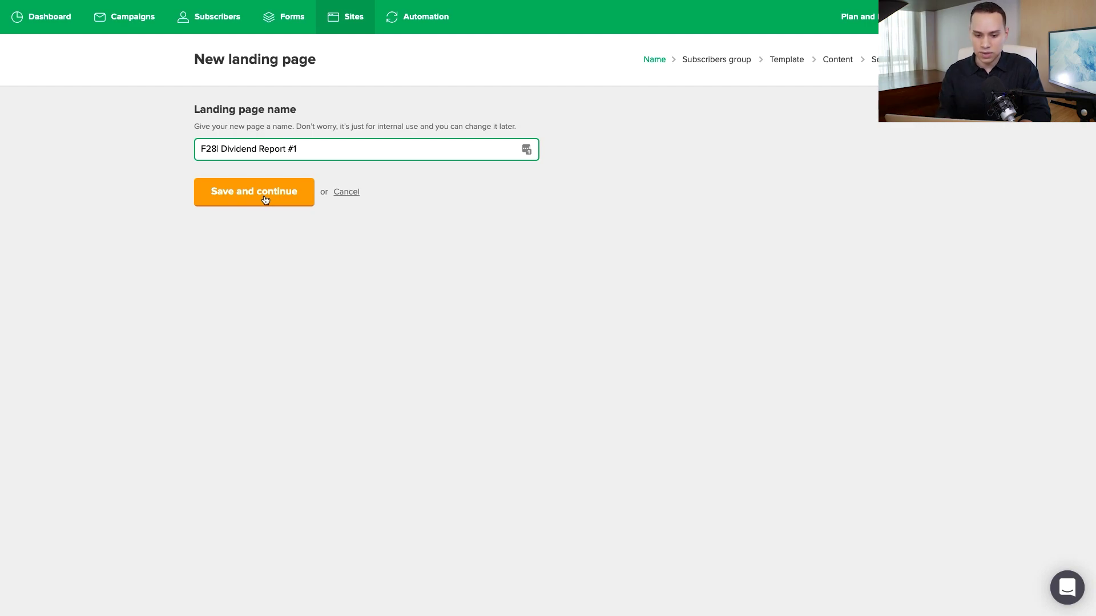
left_click(240, 196)
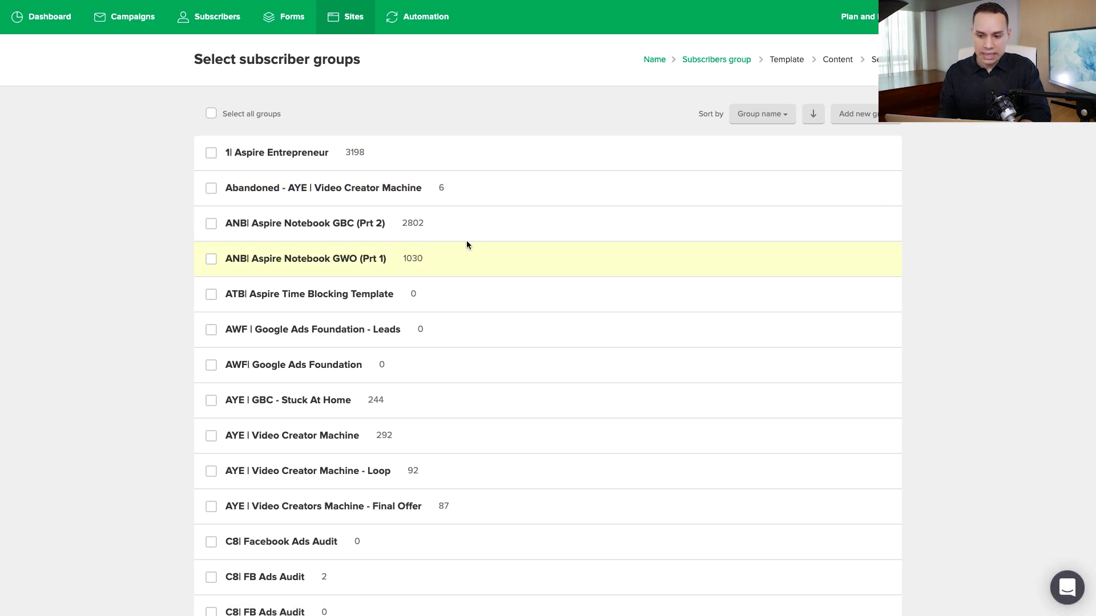
- Assign the landing page to the "z| Fresh Fans Academy" subscriber group and save the selection
scroll(466, 245, "down", 20)
scroll(467, 245, "up", 8)
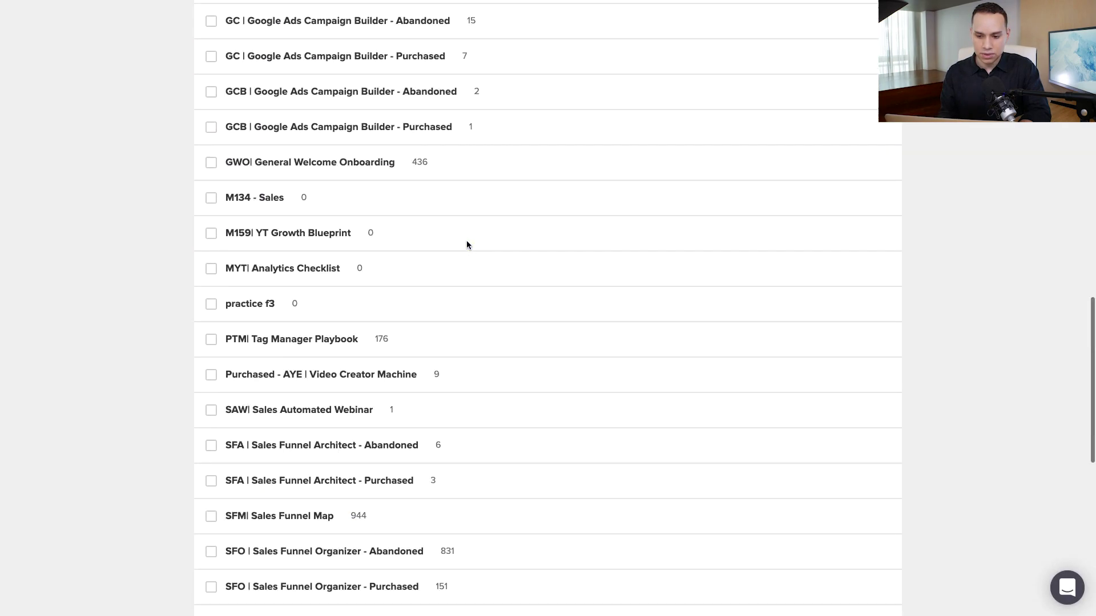
scroll(467, 245, "up", 15)
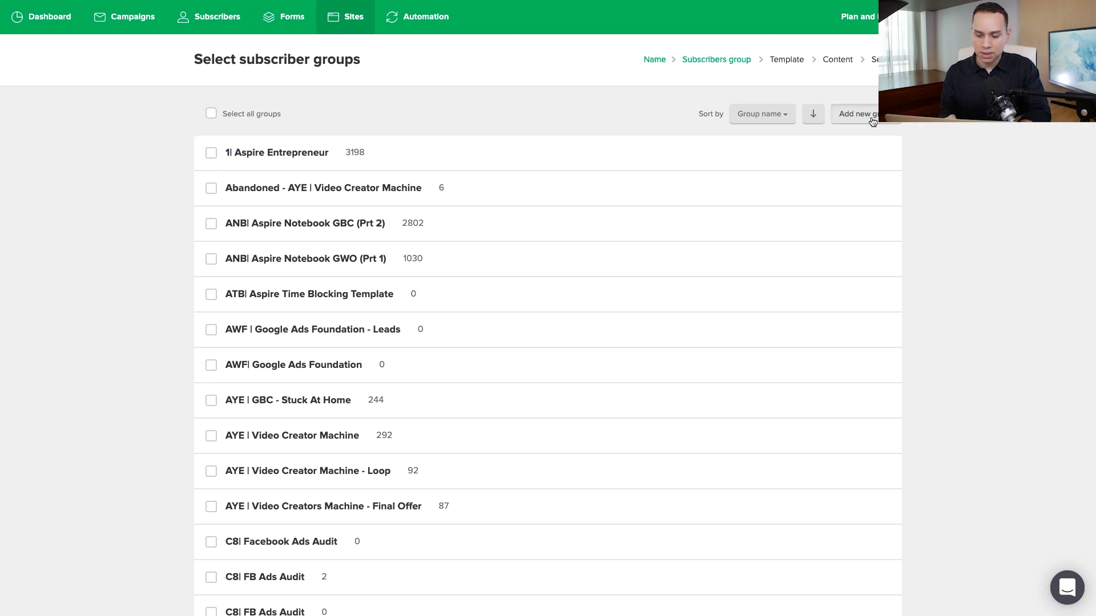
left_click(872, 118)
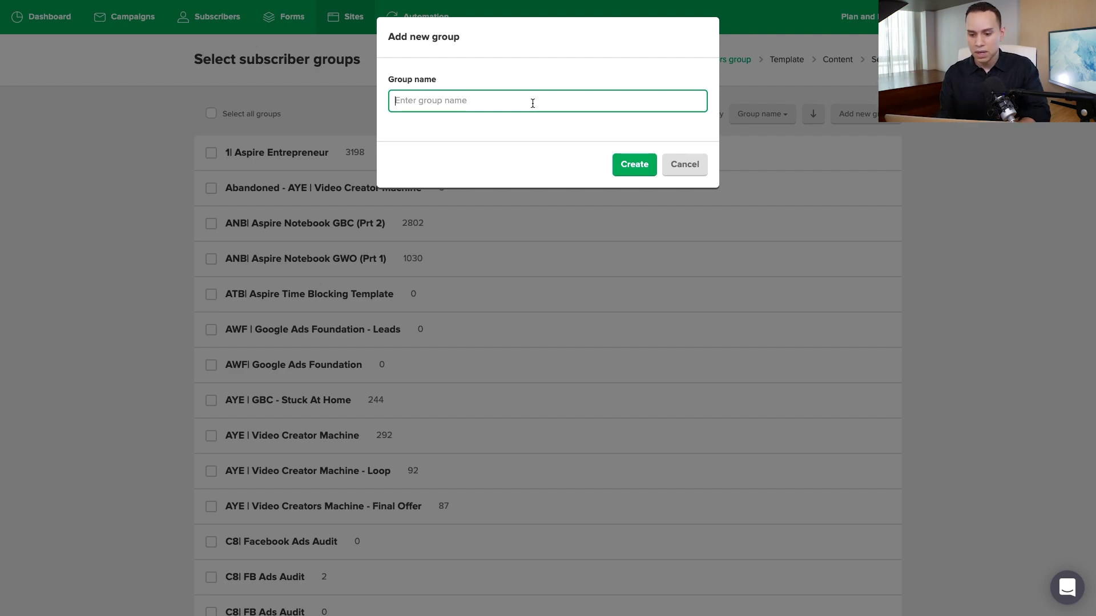
left_click(685, 165)
scroll(386, 228, "down", 15)
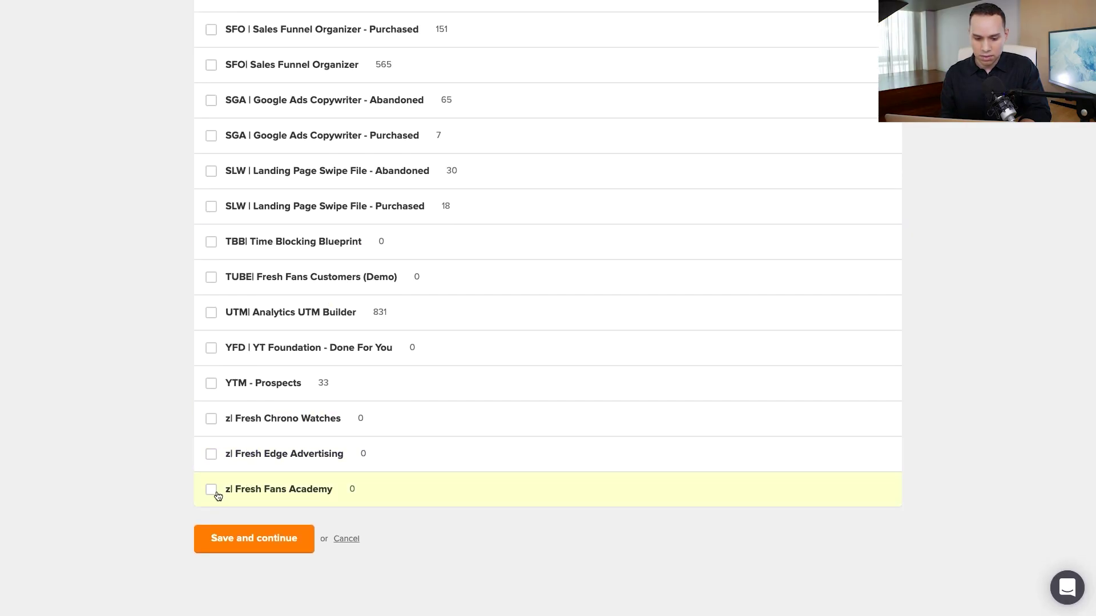
left_click(211, 490)
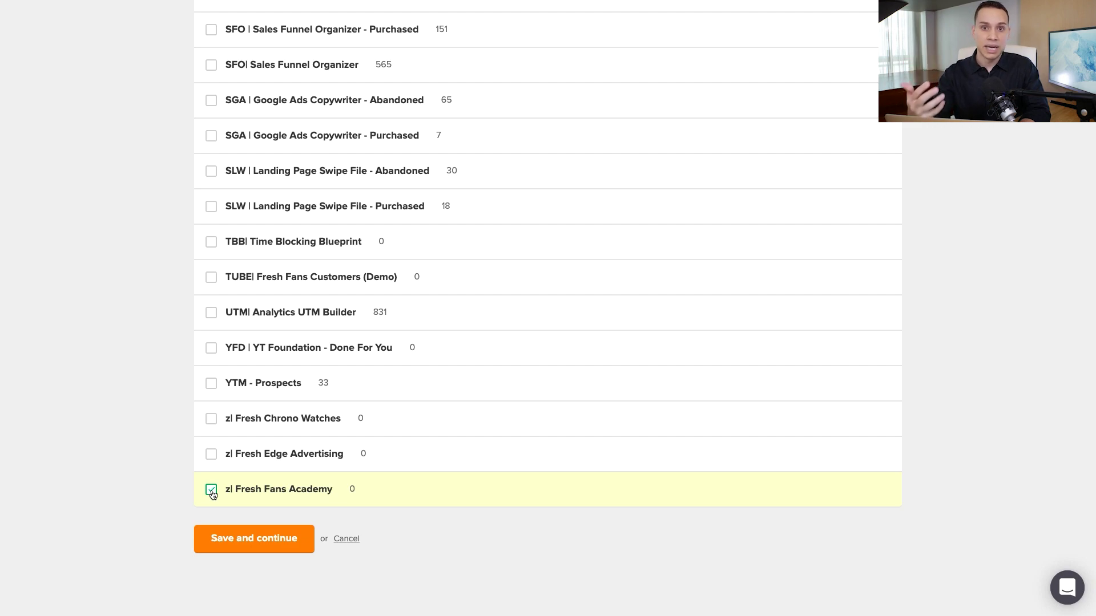
left_click(251, 541)
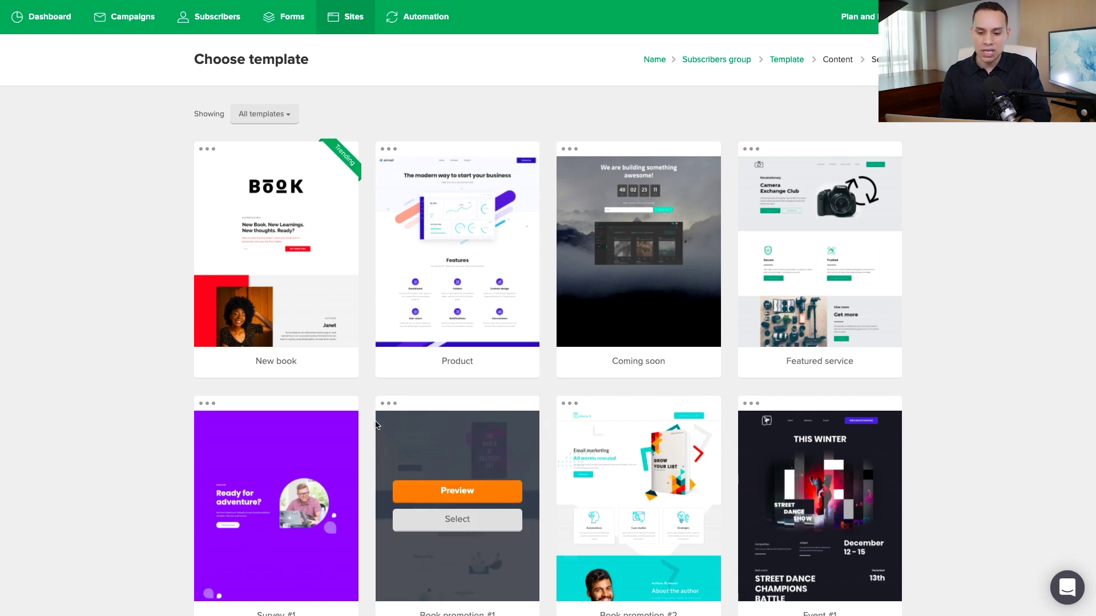
- Set the template gallery to show 48 templates per page
scroll(407, 317, "down", 6)
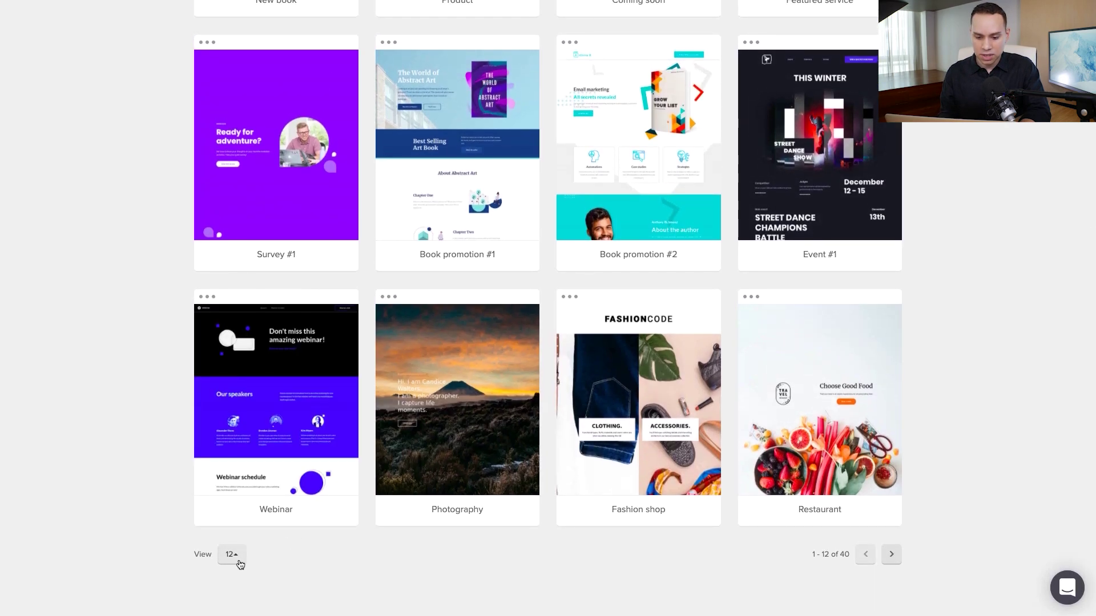
left_click(240, 562)
left_click(237, 537)
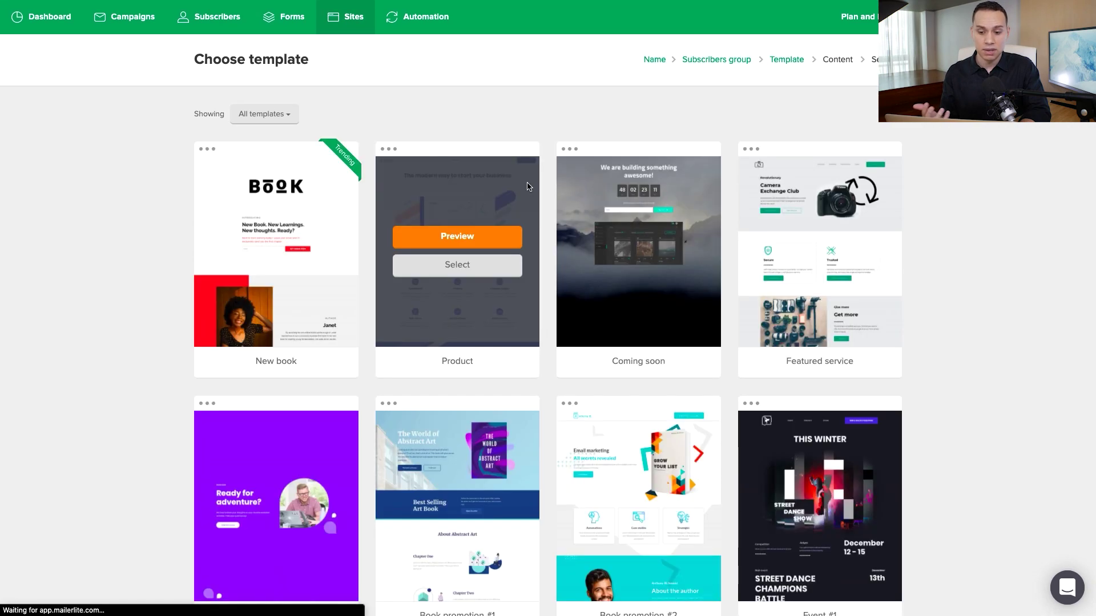
- Browse the available landing page templates and select the "New book" template
scroll(545, 172, "down", 3)
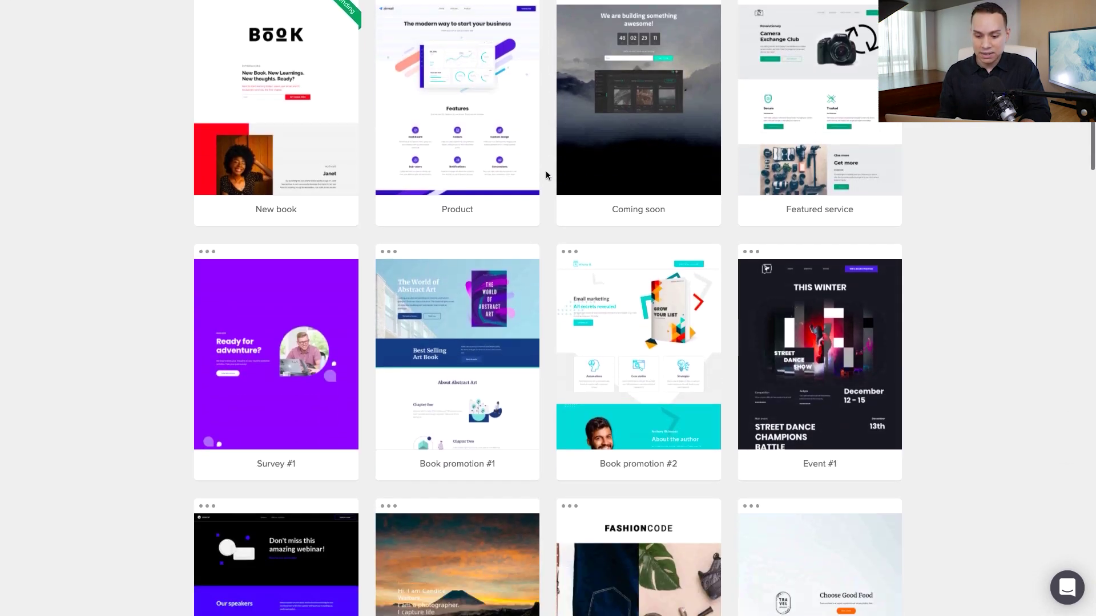
scroll(545, 170, "down", 20)
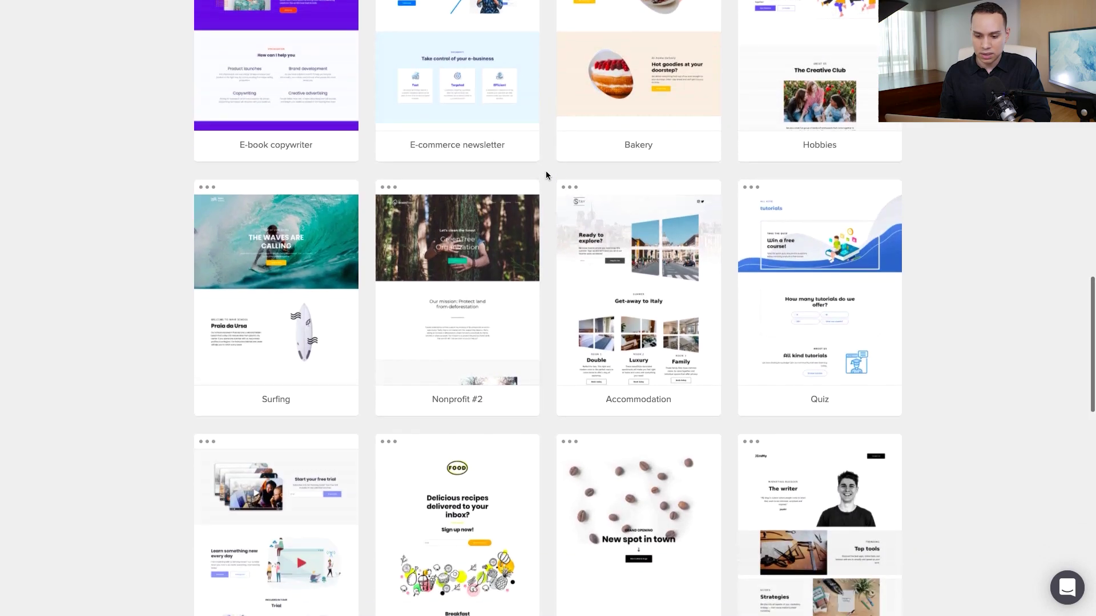
scroll(546, 171, "down", 17)
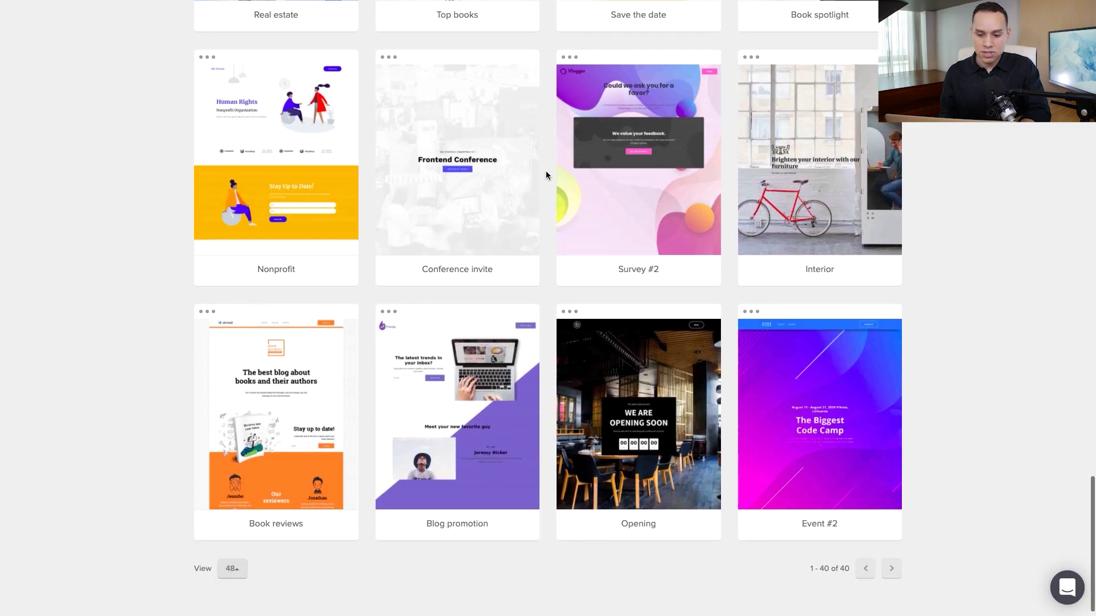
mouse_move(452, 450)
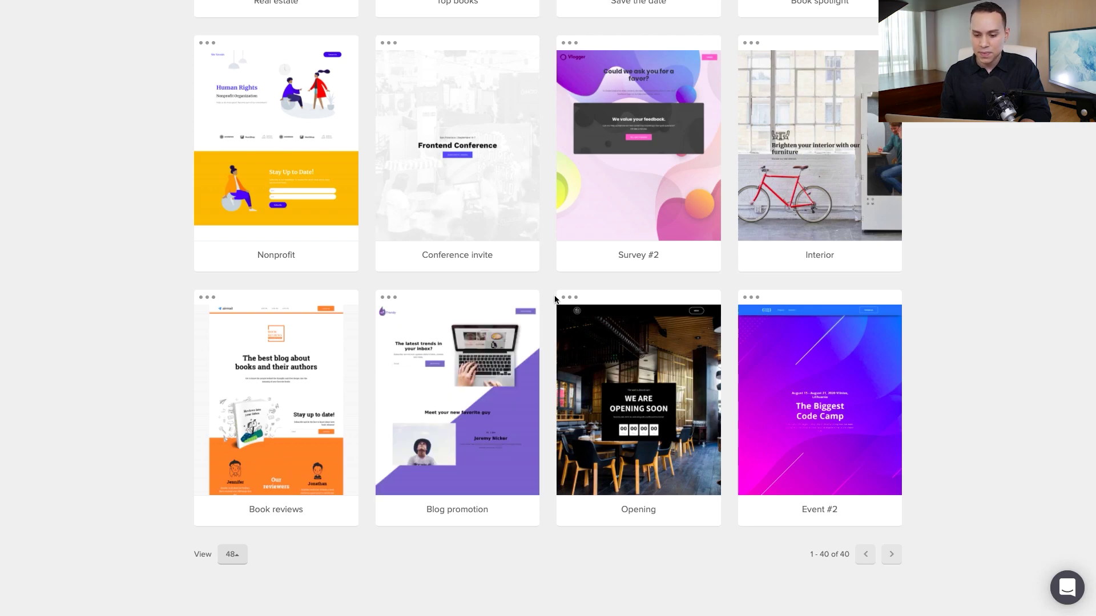
scroll(546, 297, "up", 15)
scroll(547, 300, "up", 20)
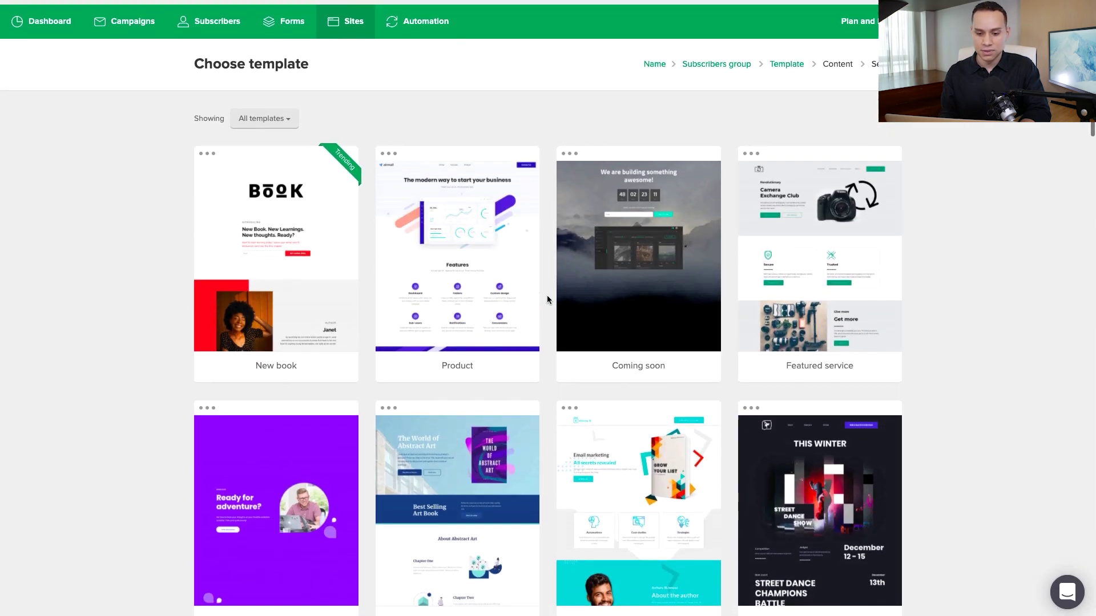
mouse_move(344, 188)
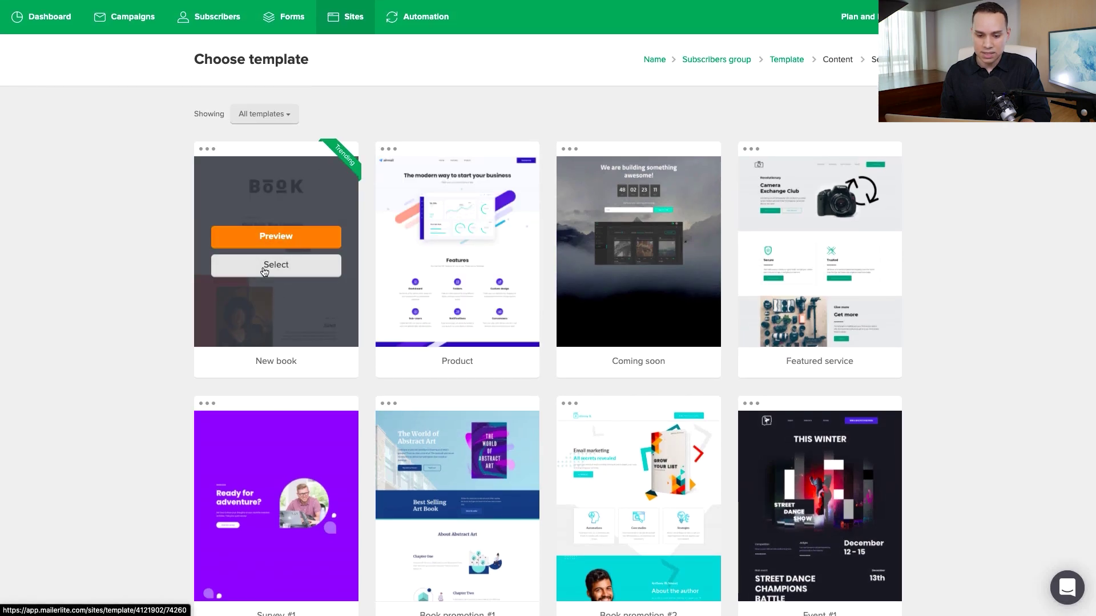
mouse_move(386, 281)
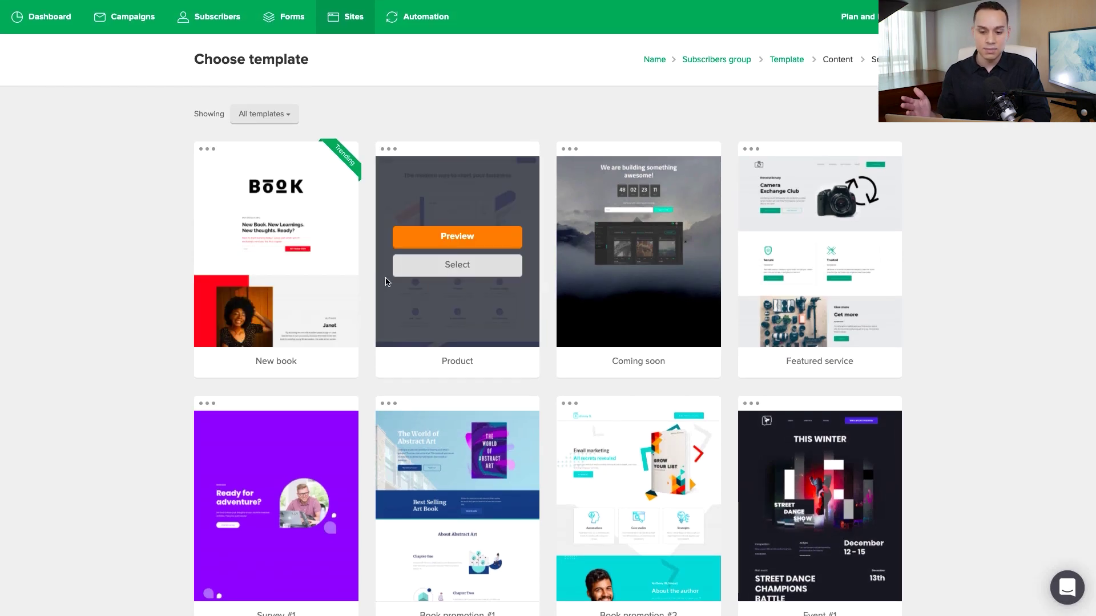
left_click(270, 263)
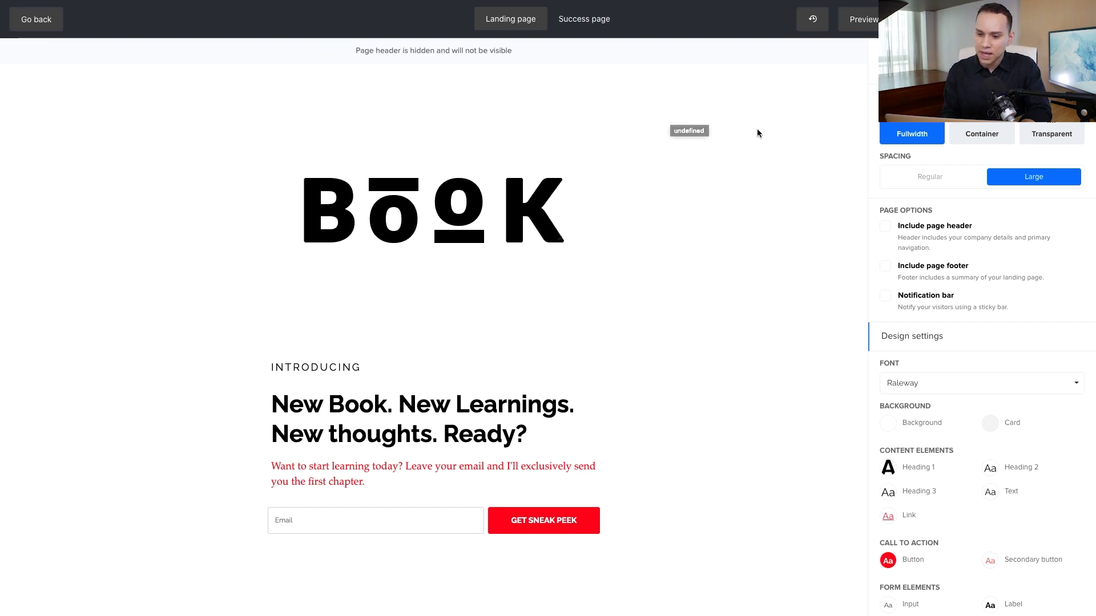
- Remove all content blocks from the "New book" template, confirming the removal with REMOVE
scroll(550, 199, "down", 15)
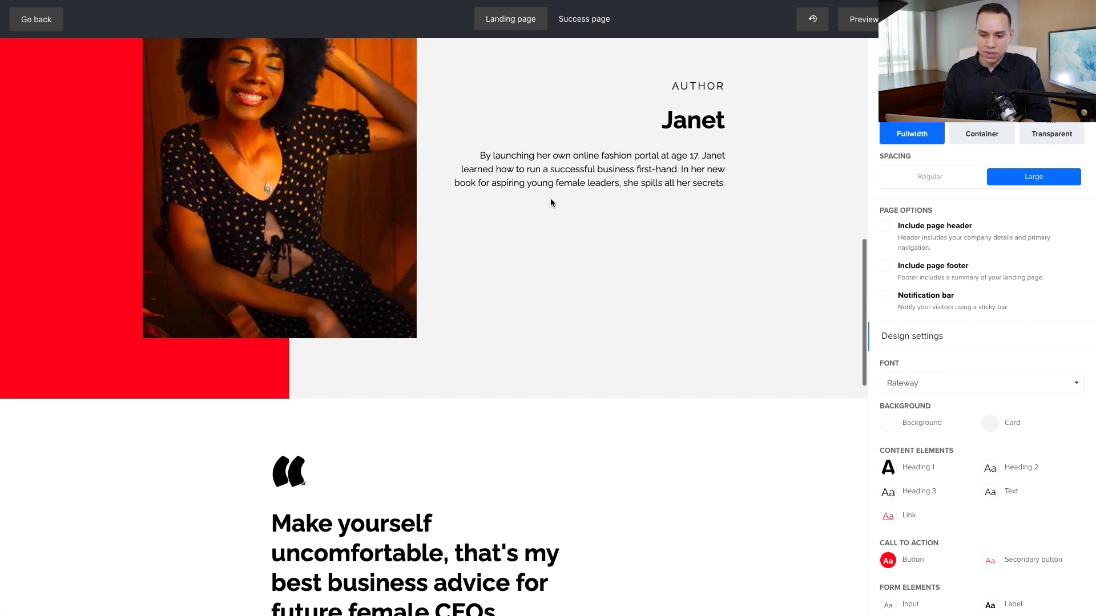
scroll(550, 197, "down", 10)
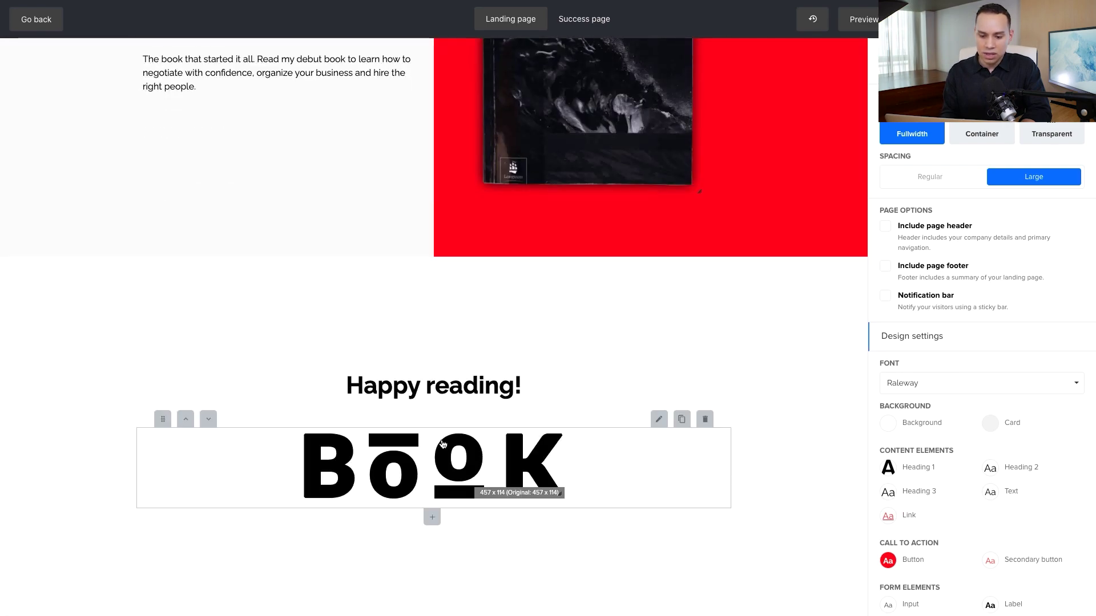
scroll(443, 445, "up", 5)
scroll(442, 445, "up", 10)
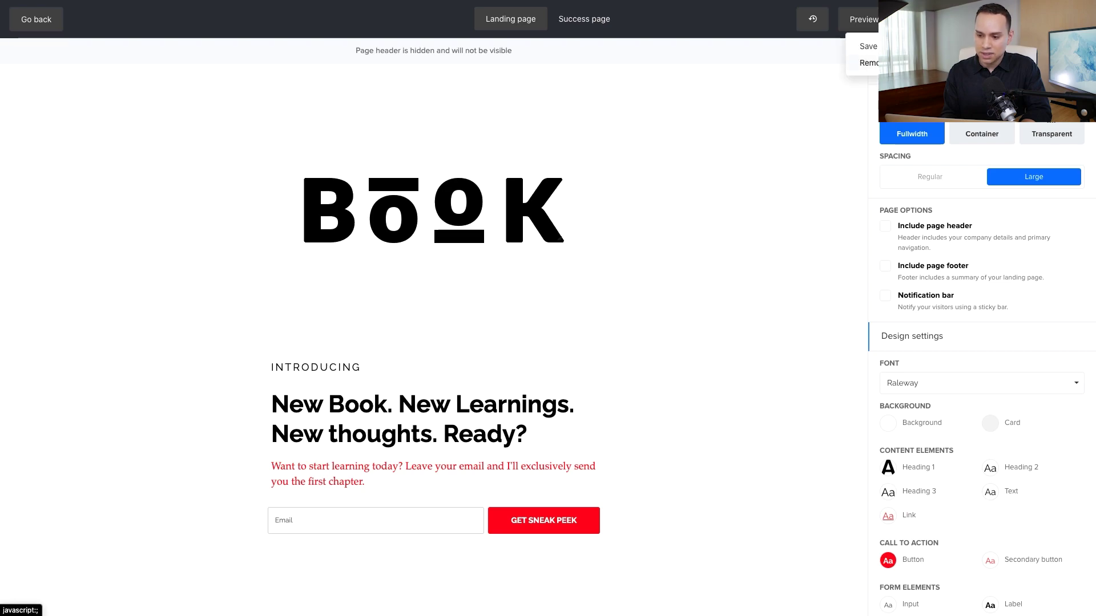
left_click(868, 63)
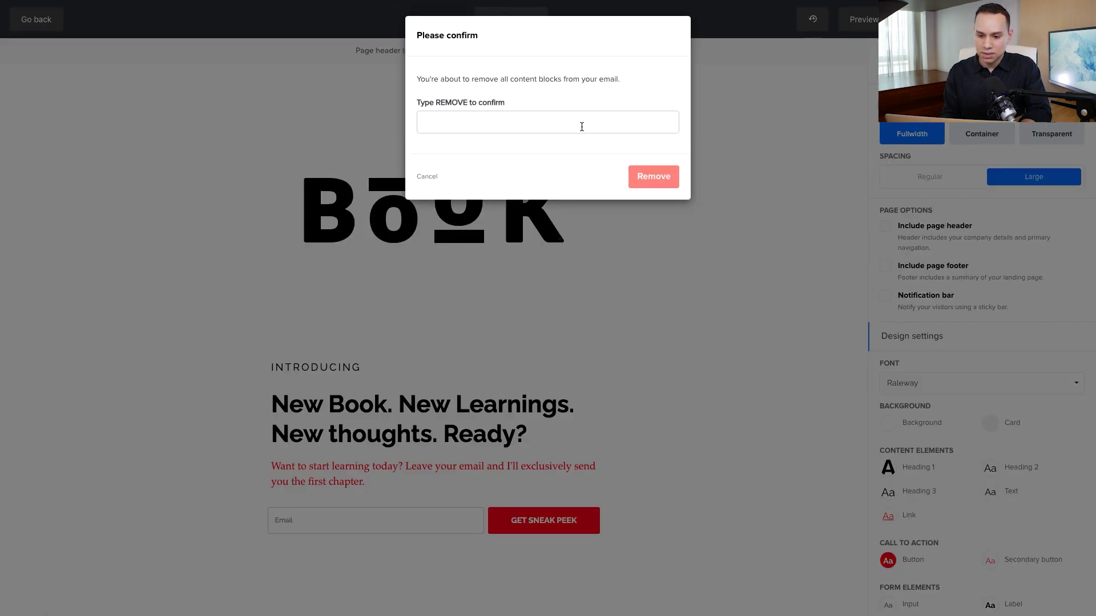
left_click(584, 125)
type("REMOV")
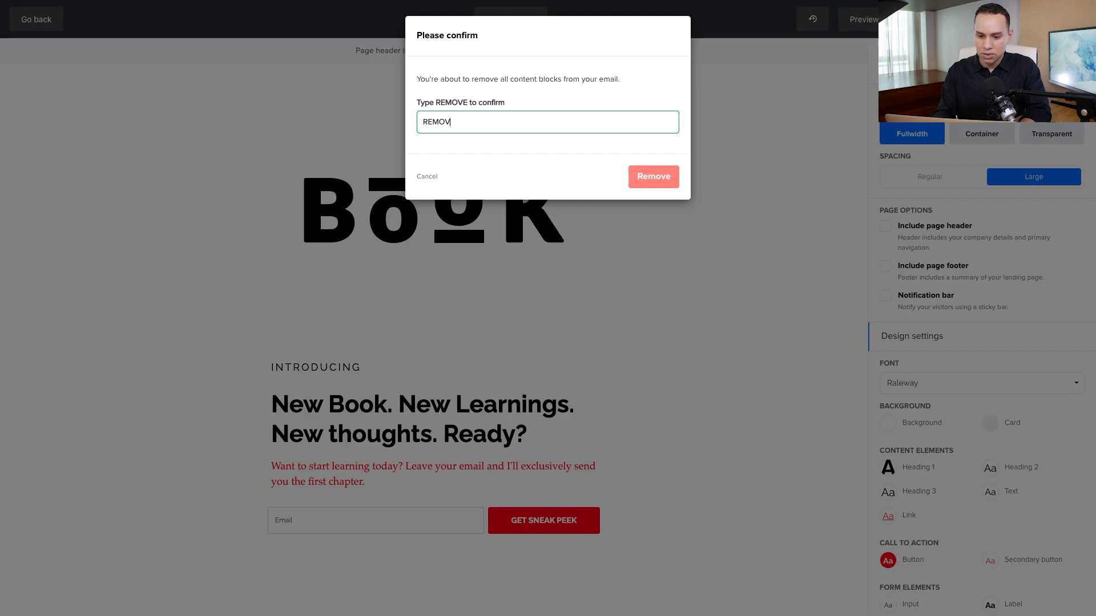
type("E")
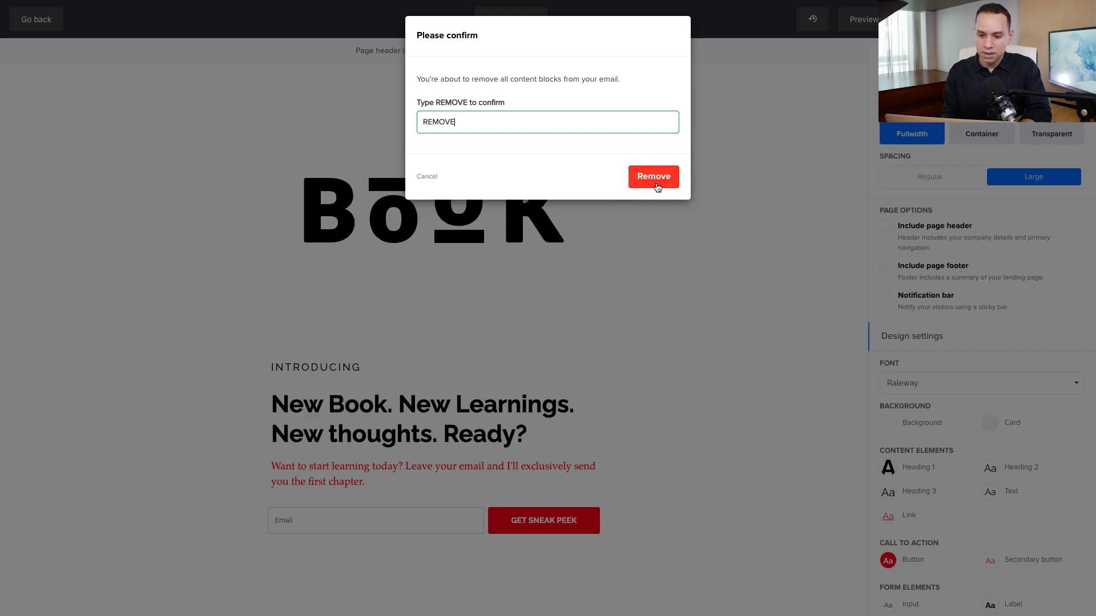
left_click(655, 181)
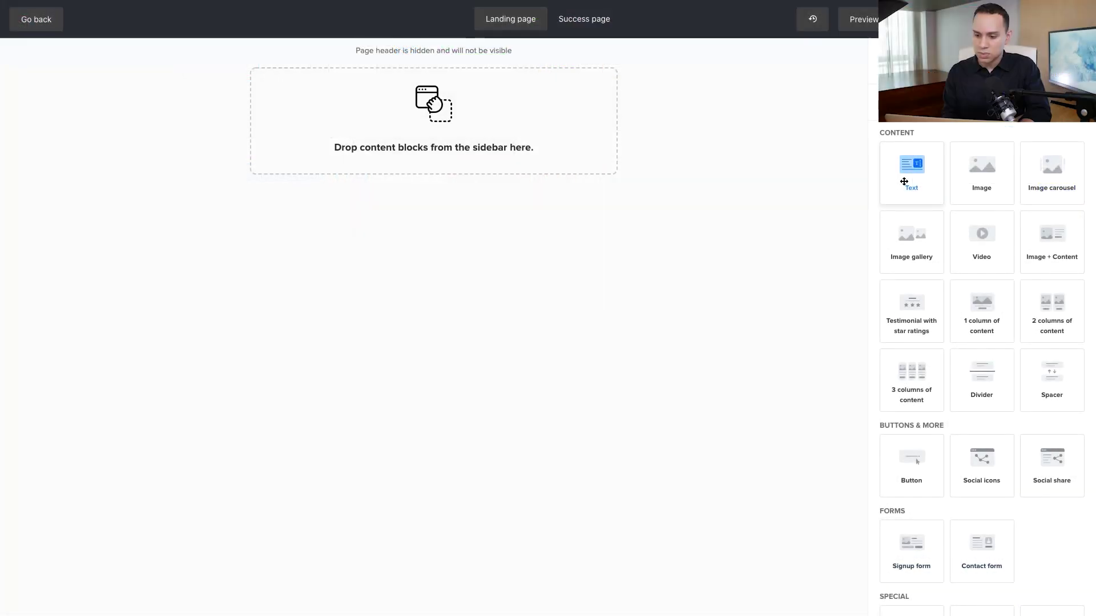
- Add a Text block to the empty page and place a Signup form block beneath it
left_click_drag(910, 174, 396, 113)
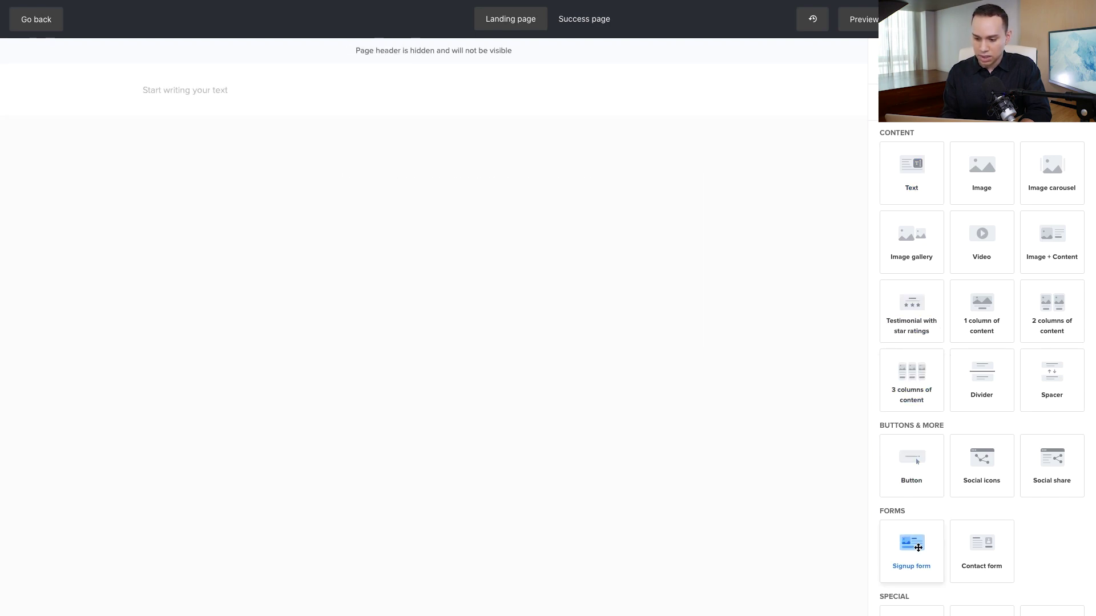
left_click_drag(917, 546, 403, 145)
left_click_drag(909, 552, 421, 163)
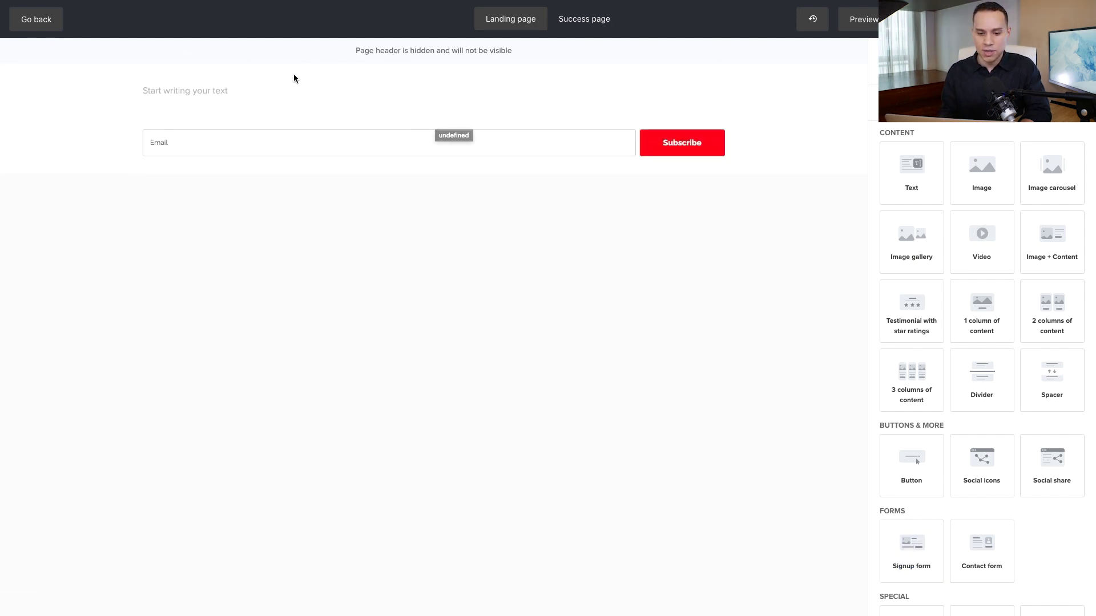
- Enter "New Dividend Report: Top Dividend Stocks For Sustainable Long-Term Income" in the text block above the signup form
left_click(269, 93)
type("New Dividend Report: Top Dividend Stocks For Sustainable Long-Term Income")
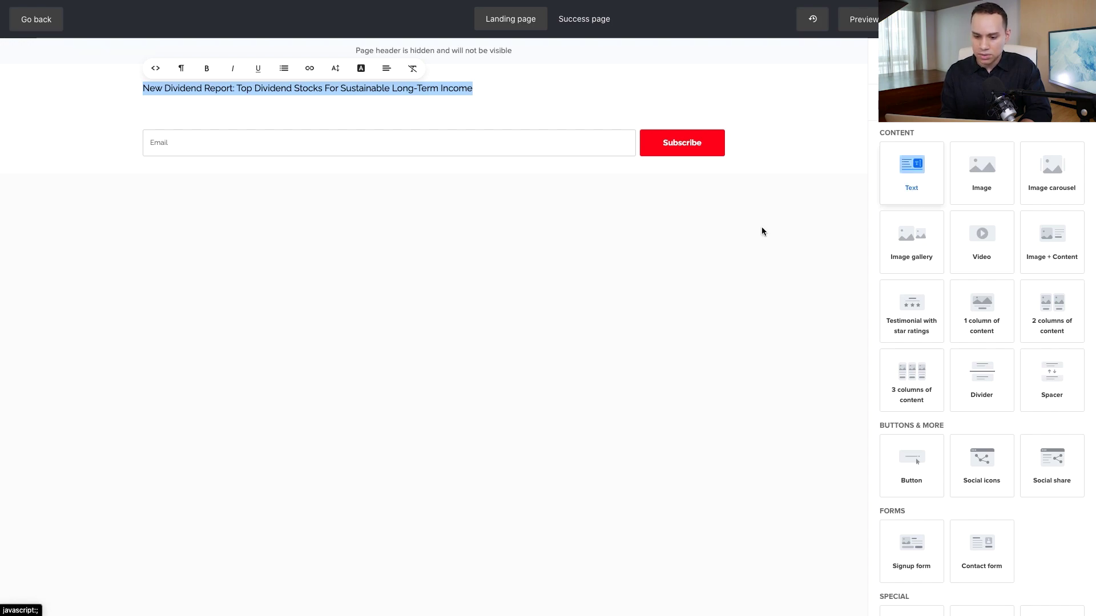
left_click(615, 277)
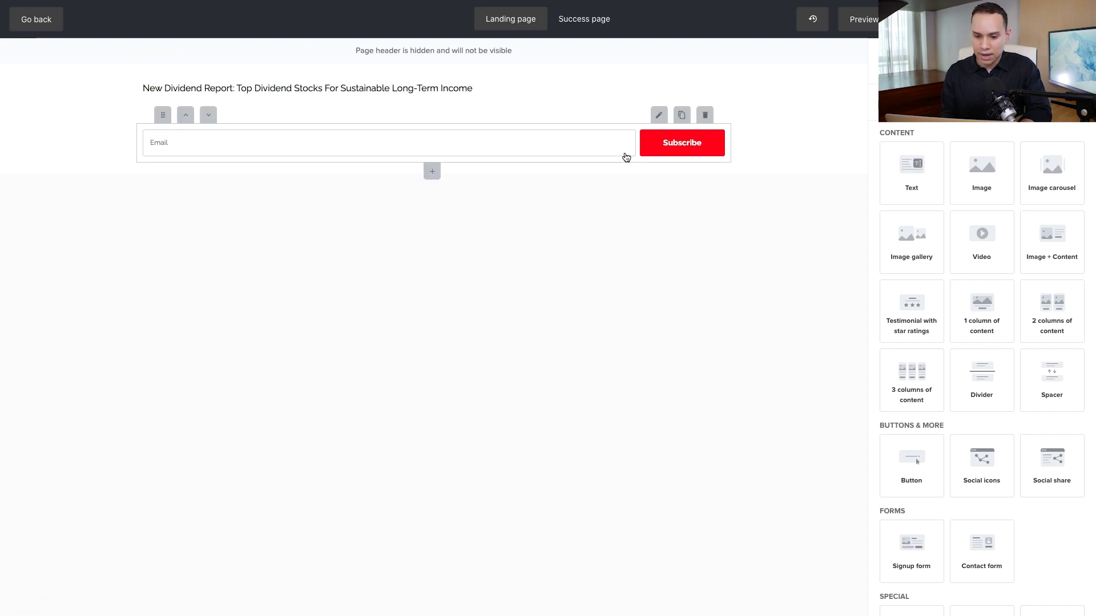
- Format the whole dividend report headline as Heading 1
triple_click(484, 86)
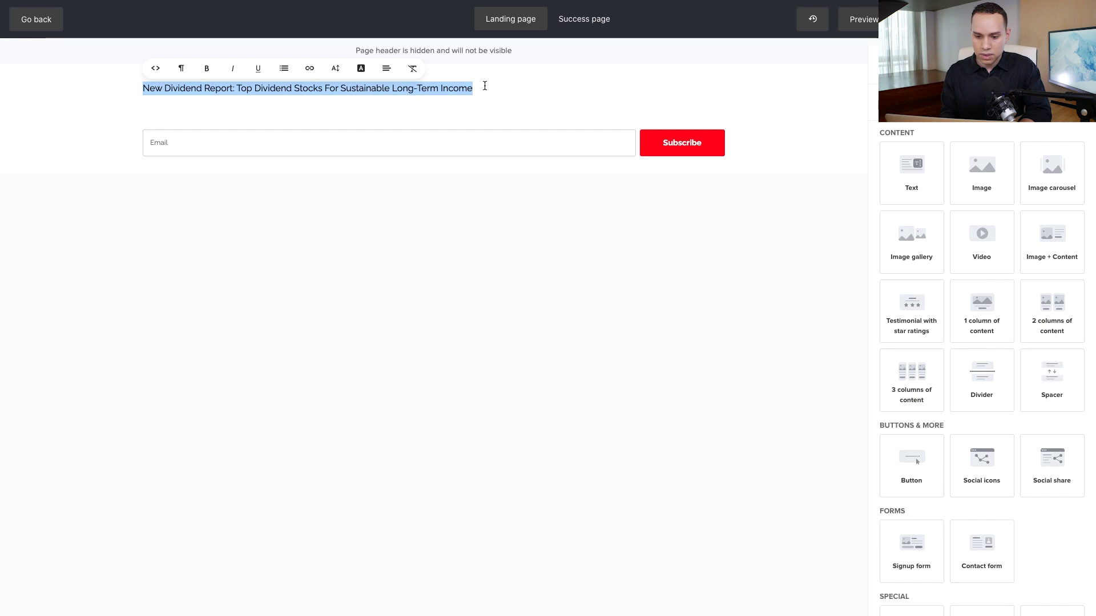
left_click(184, 69)
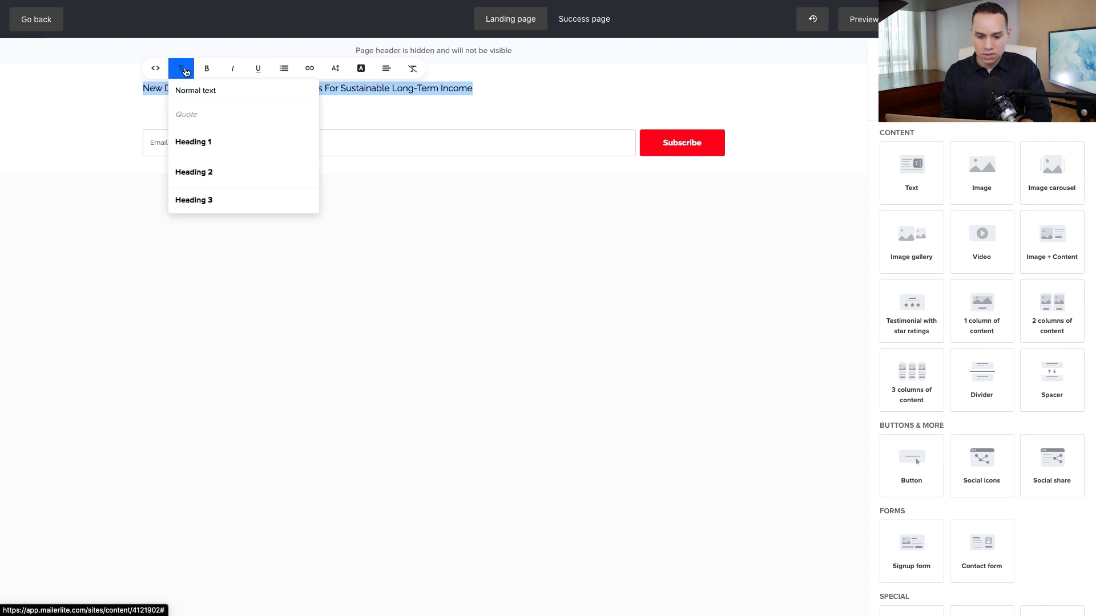
left_click(213, 142)
left_click(529, 249)
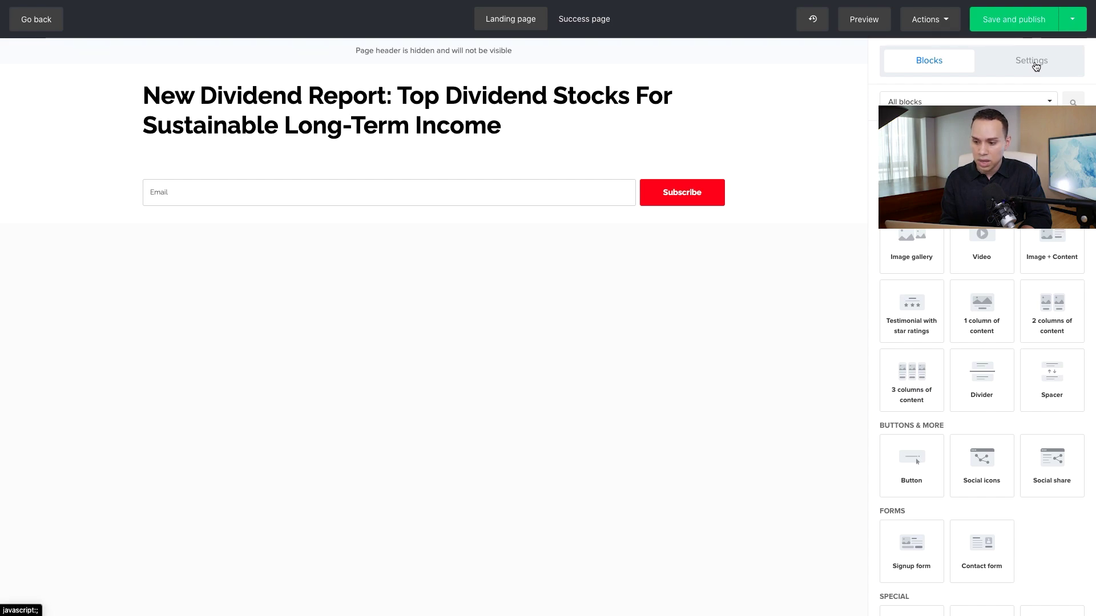
- Set the font of the page's Heading 1 style to Roboto in the design settings
left_click(1031, 61)
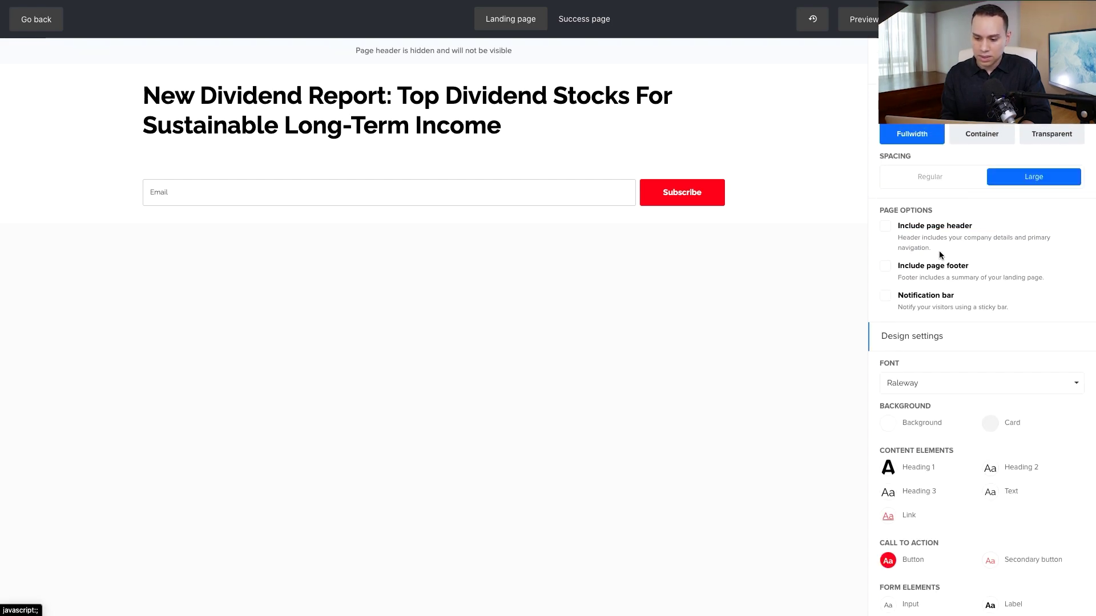
left_click(888, 468)
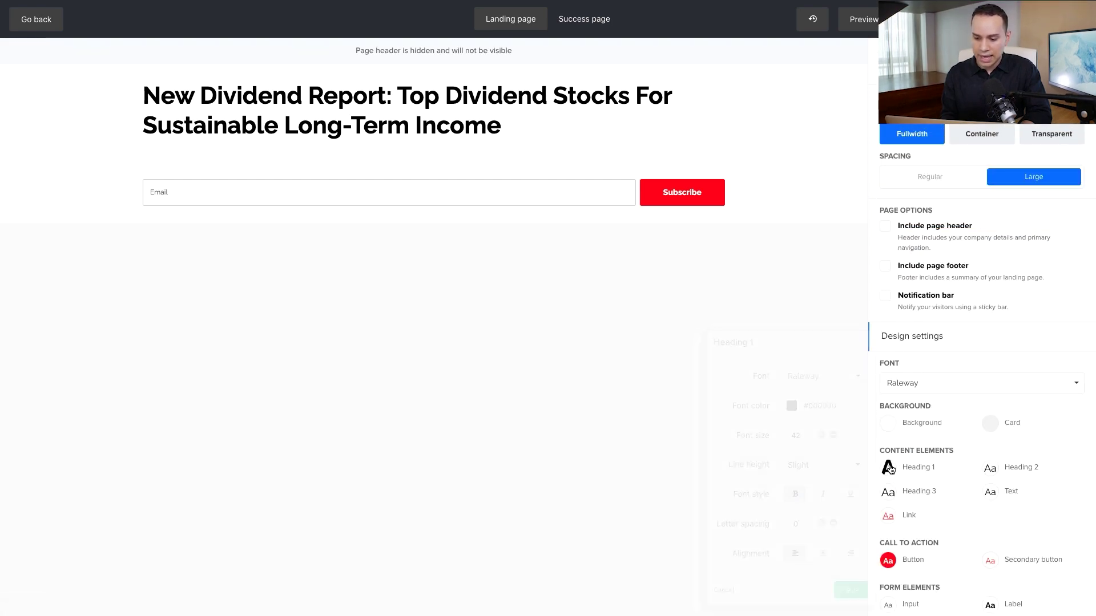
left_click(832, 376)
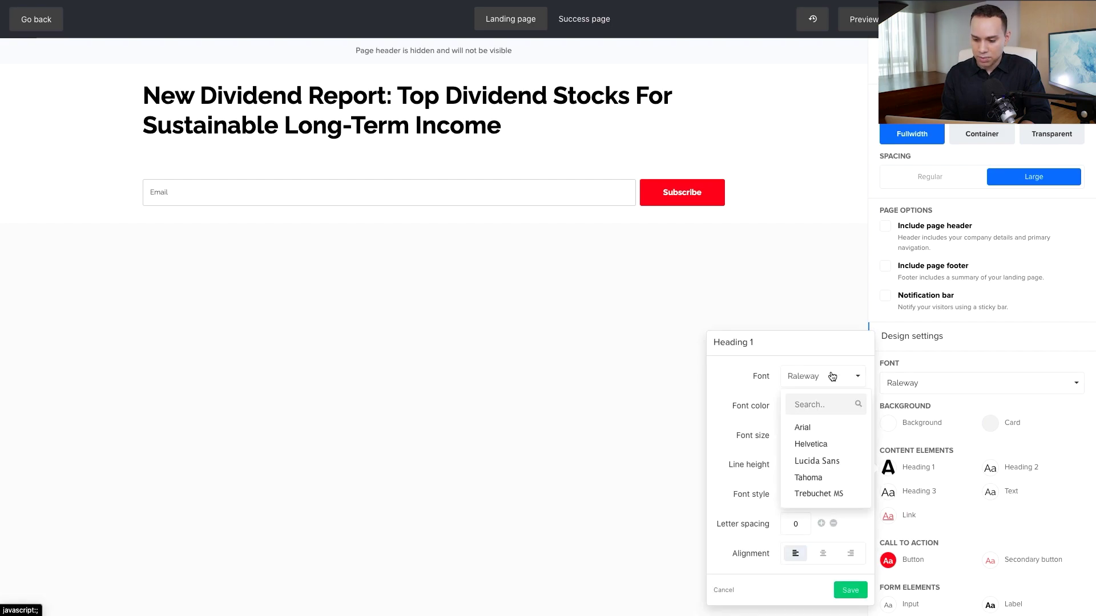
type("ro")
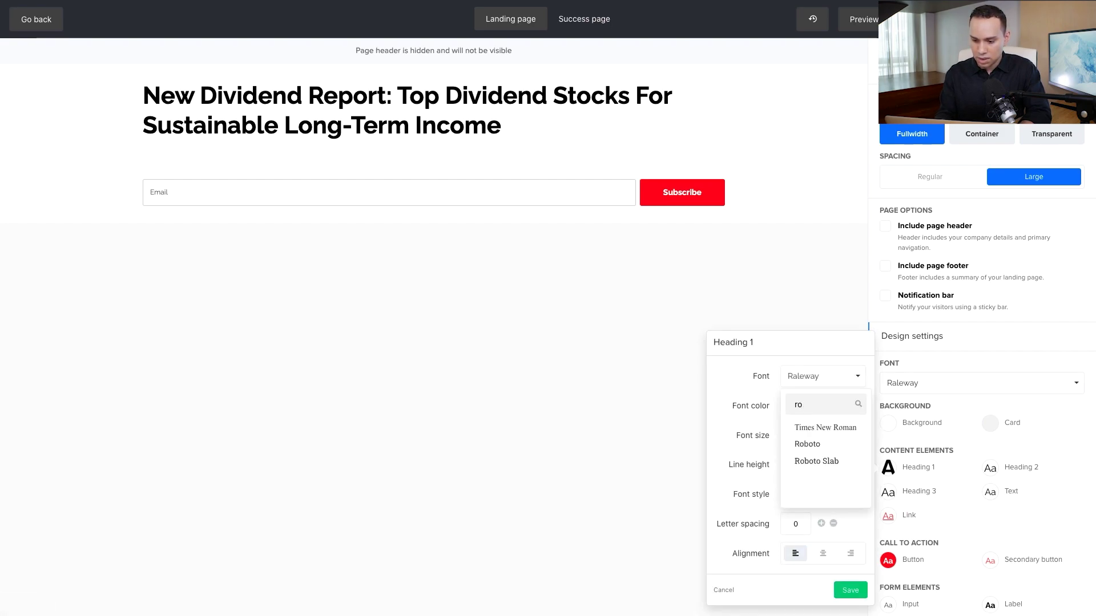
left_click(808, 444)
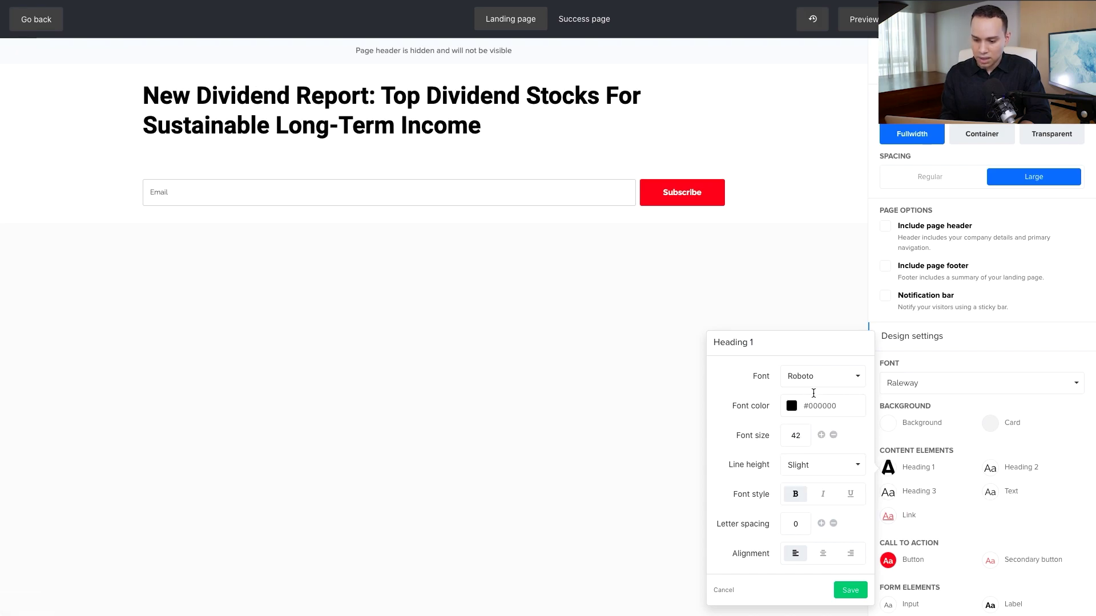
- Give the Heading 1 style the blue color #007bff, centered alignment and no bold, and save it
left_click(791, 407)
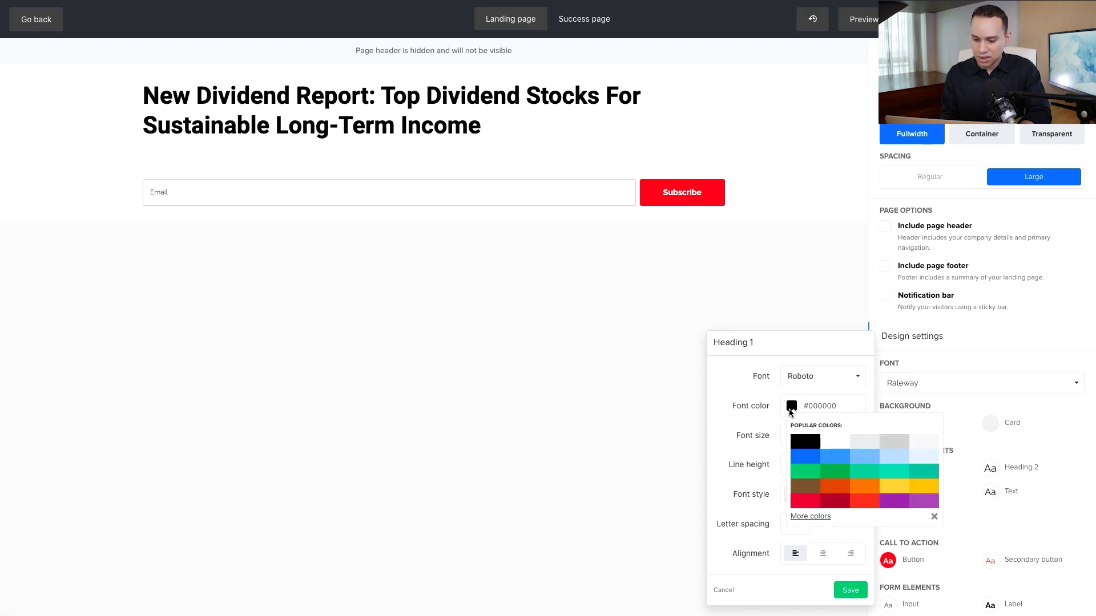
left_click(807, 460)
left_click(744, 445)
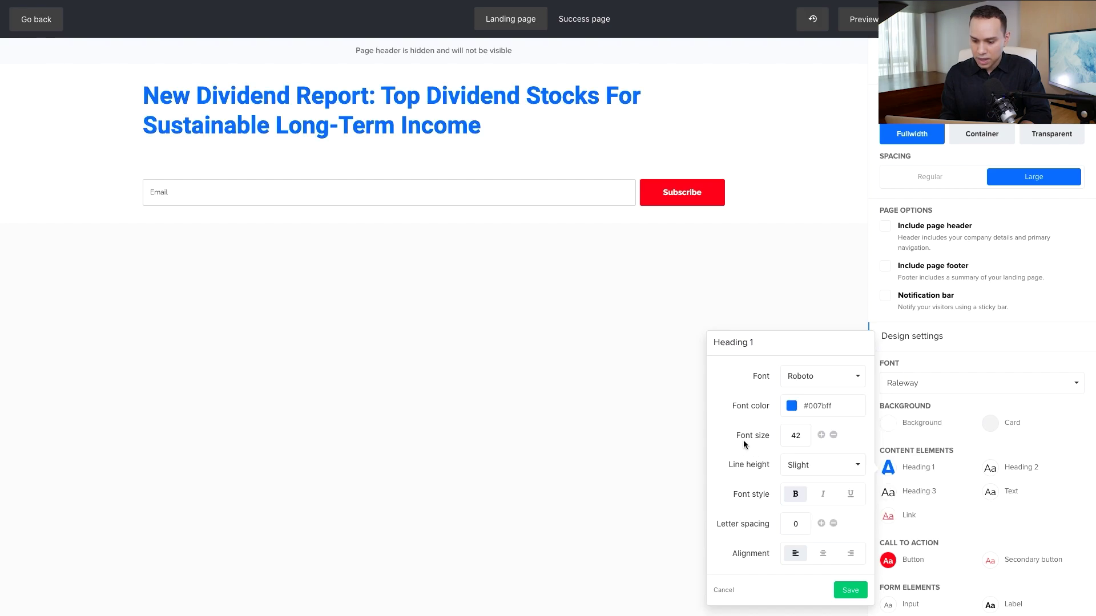
left_click(824, 555)
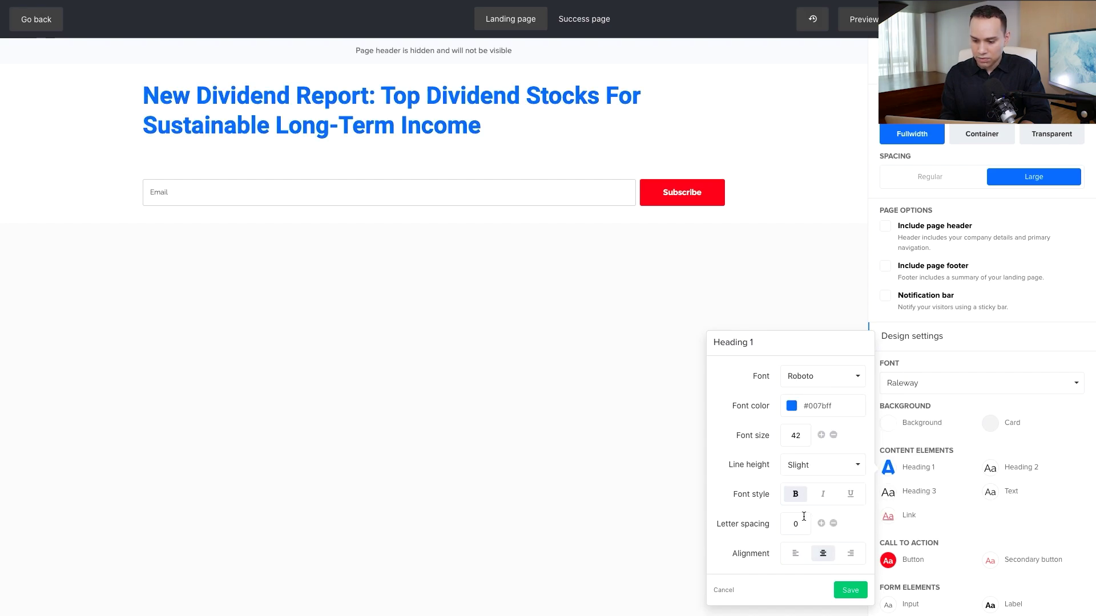
left_click(797, 495)
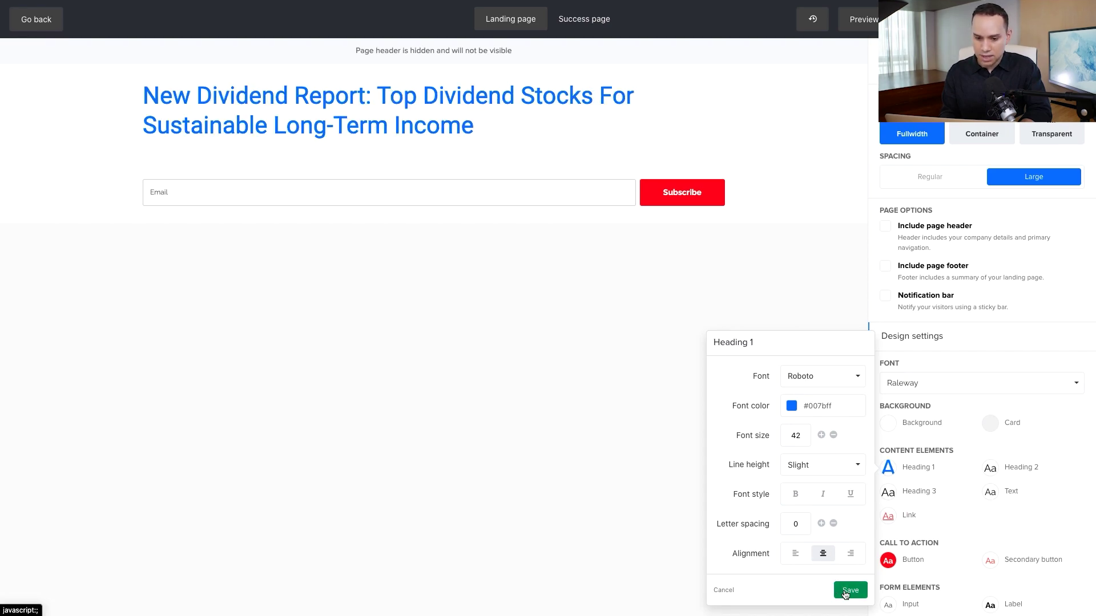
left_click(850, 590)
- Center-align the whole dividend report headline in its text block
triple_click(481, 121)
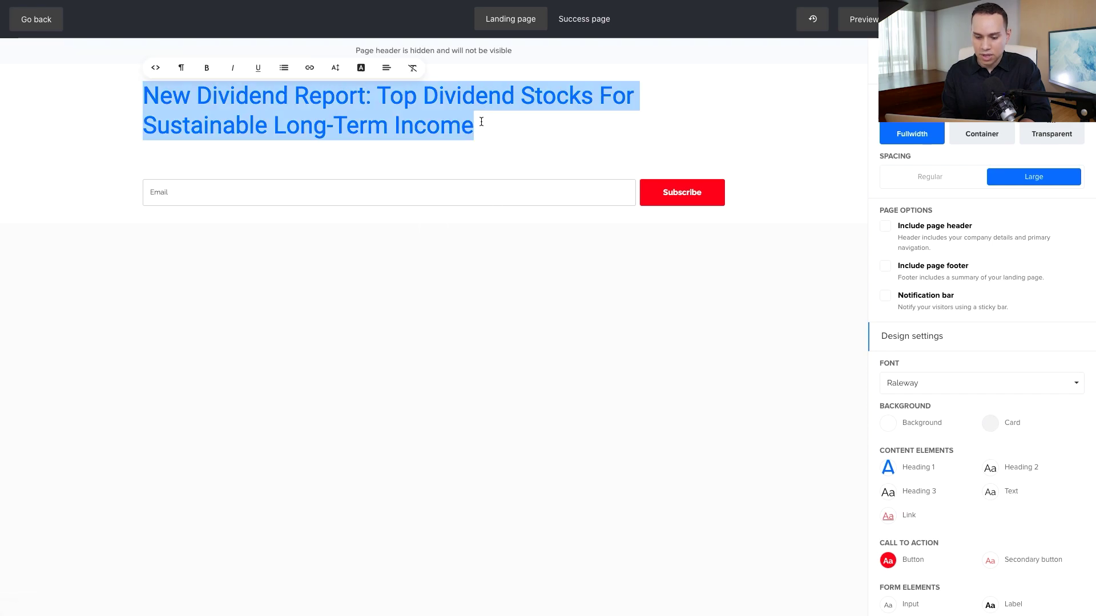
left_click(385, 68)
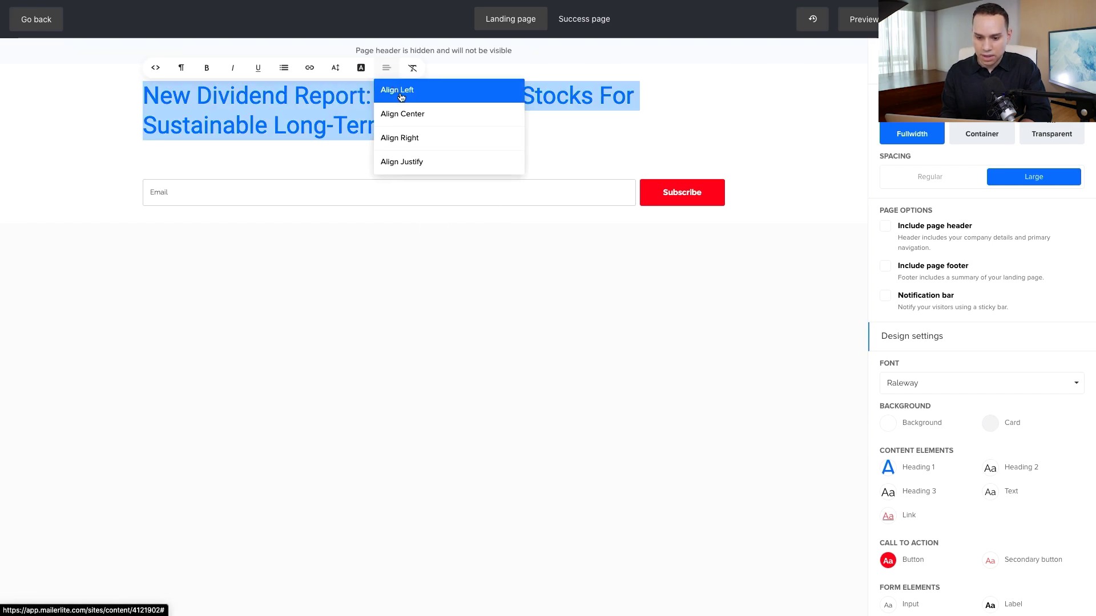
left_click(445, 122)
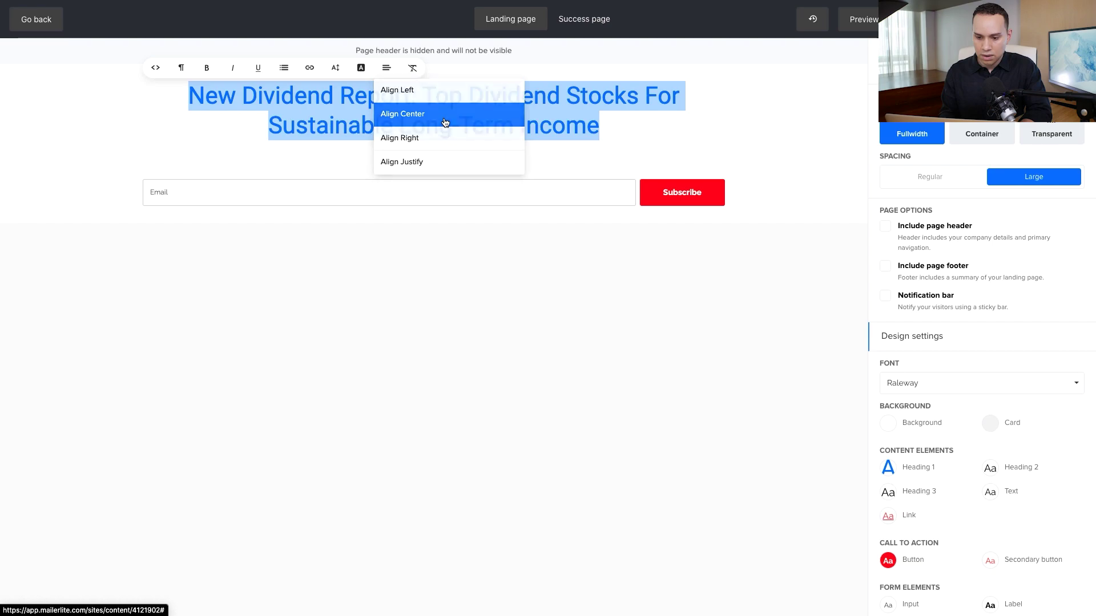
left_click(391, 272)
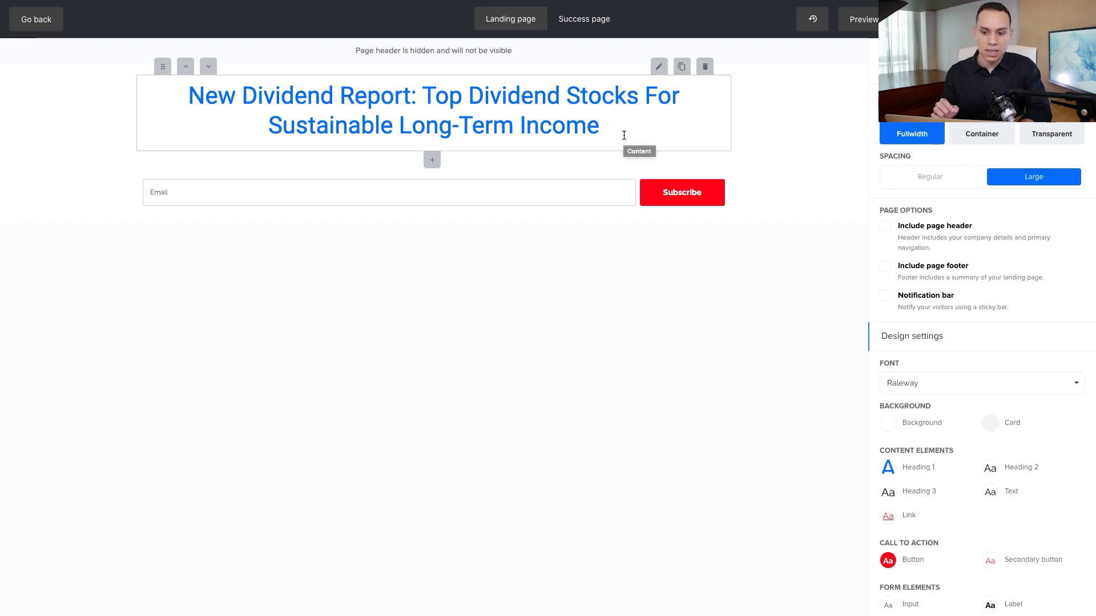
- Try out a line break before "For" in the headline and remove it again
left_click(645, 96)
key("Return")
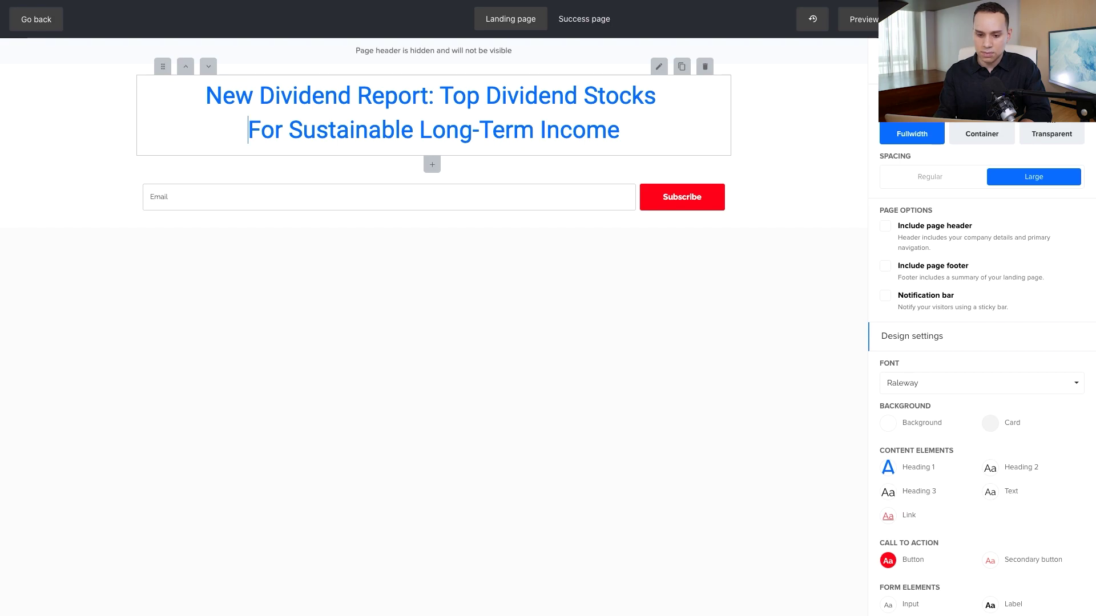
key("BackSpace")
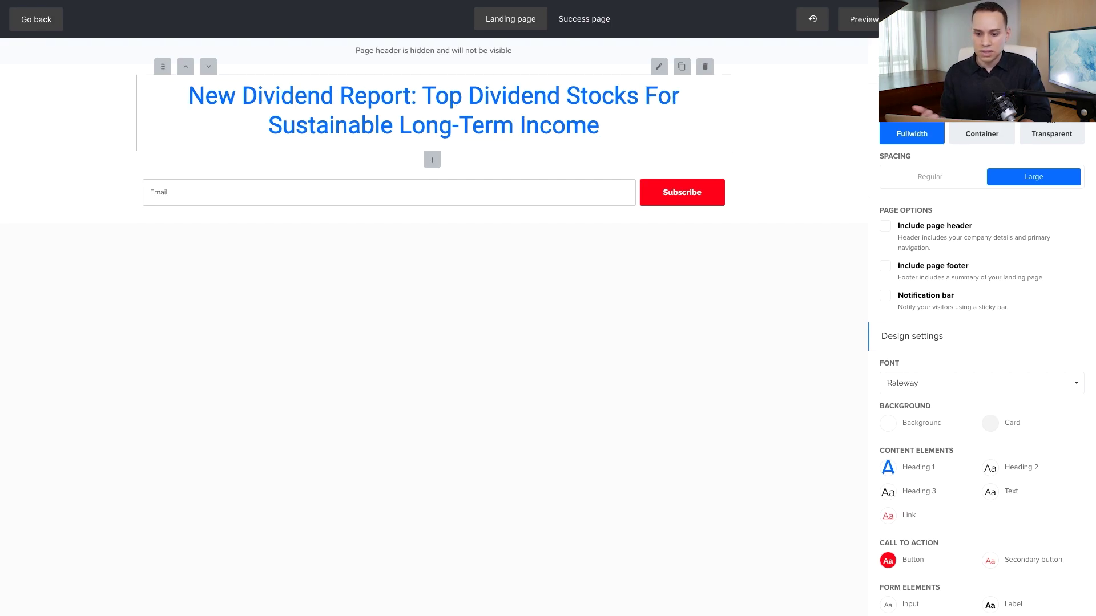
key("Return")
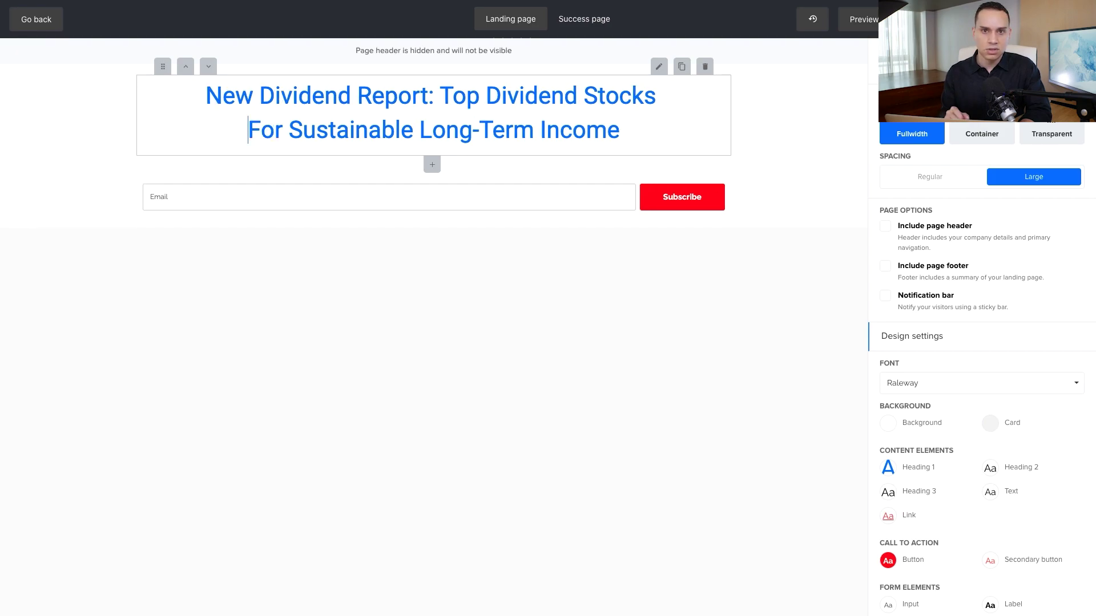
key("BackSpace")
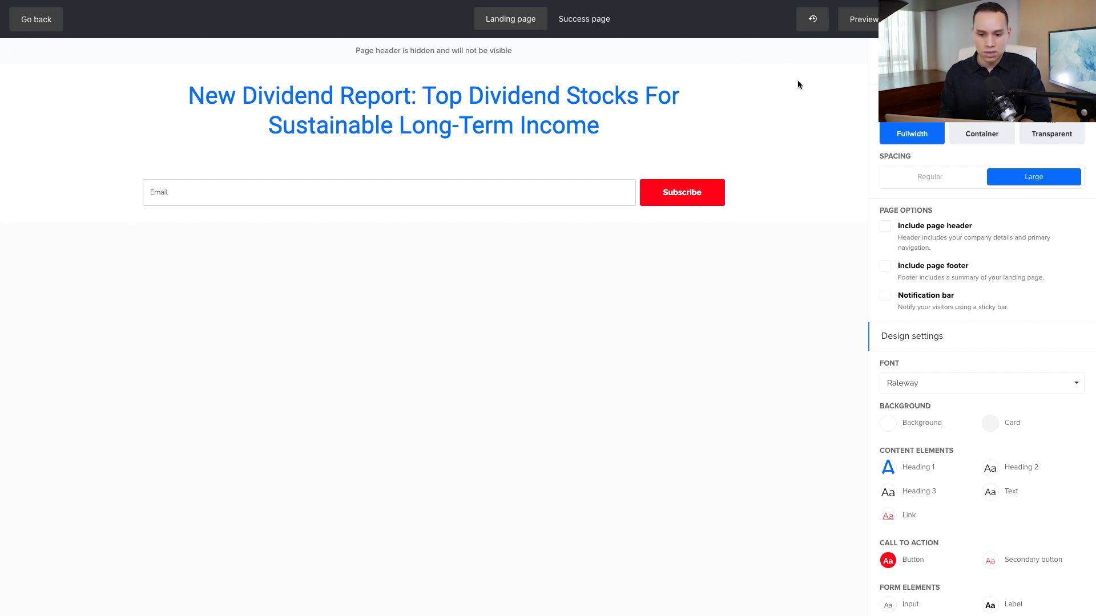
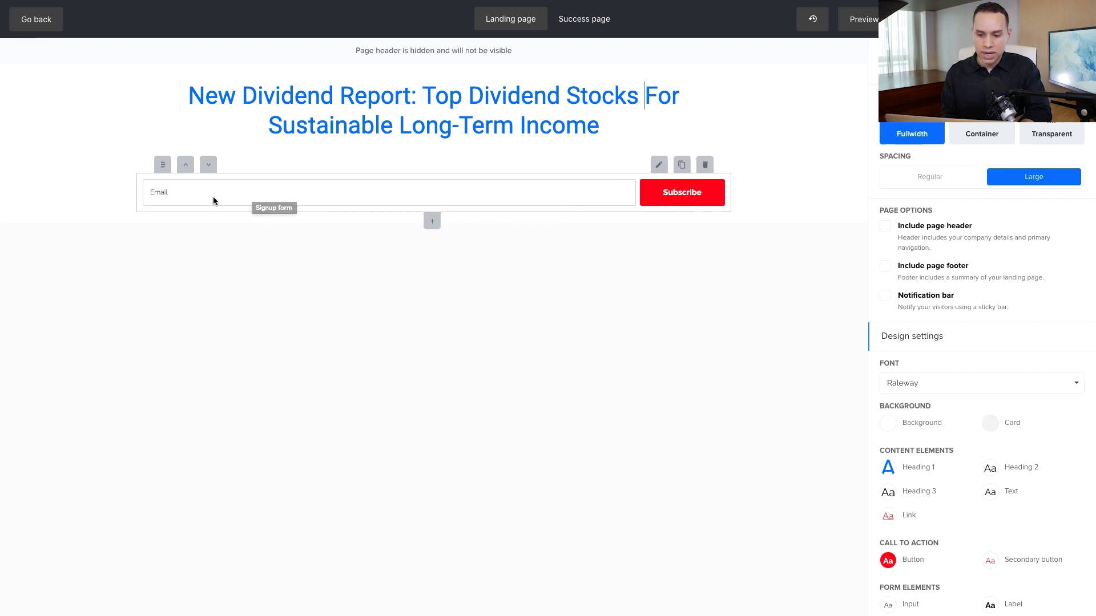
- Include an image in the signup form block, using "The New Dividend Report - Cover.jpg" from the file manager, and try resizing it
left_click(484, 187)
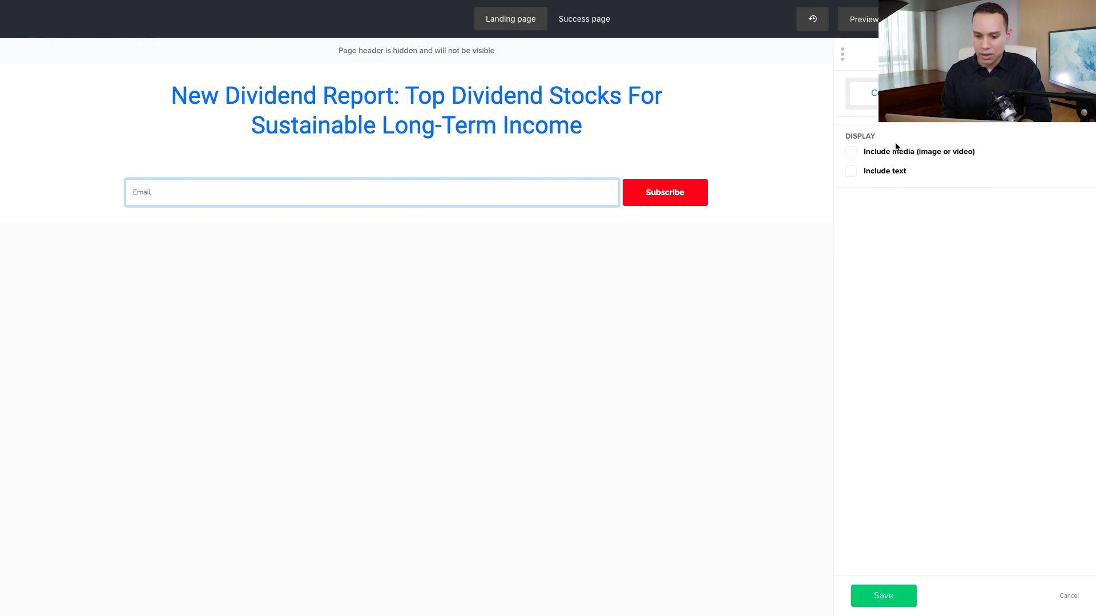
left_click(851, 153)
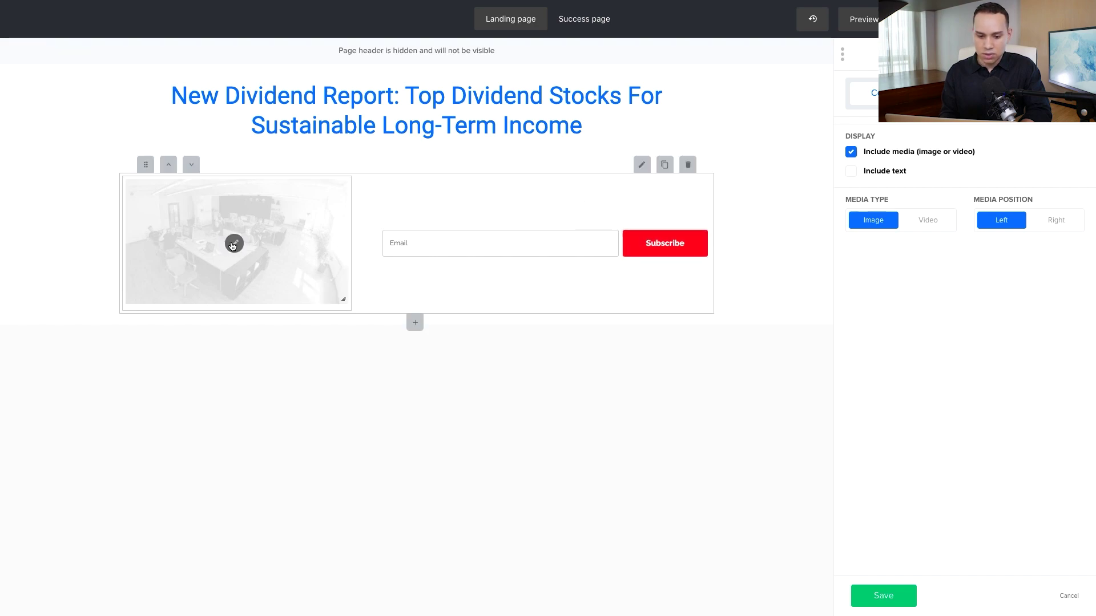
left_click(234, 244)
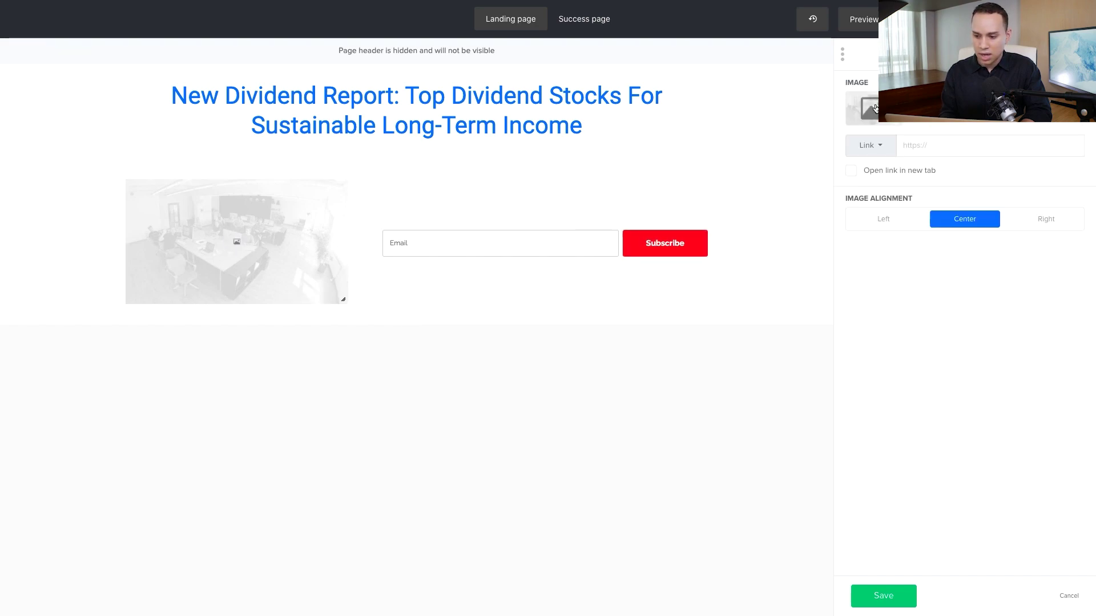
left_click(868, 108)
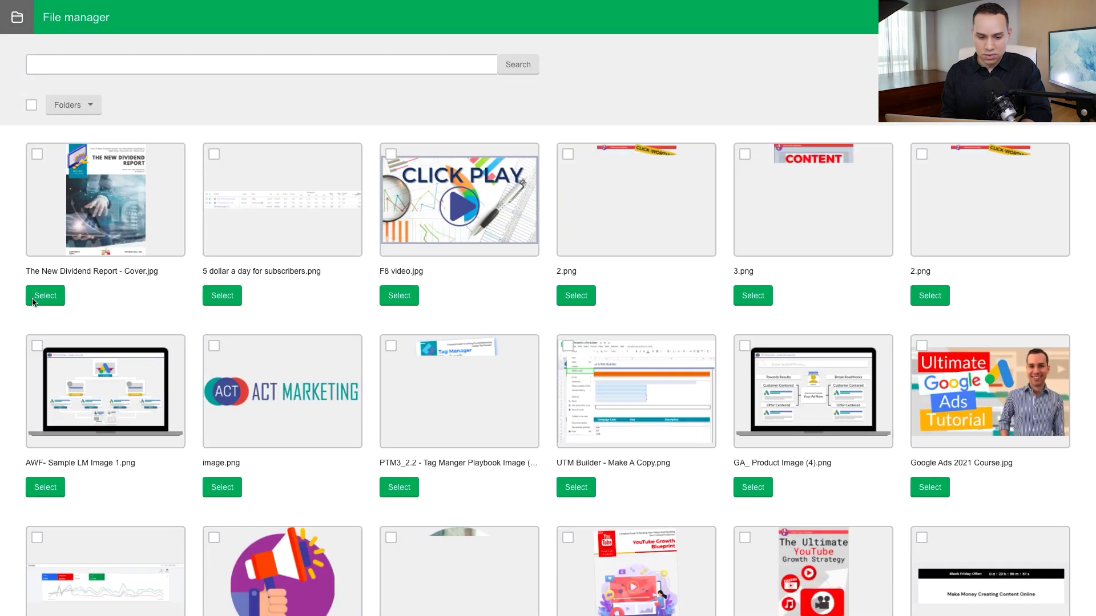
left_click(34, 298)
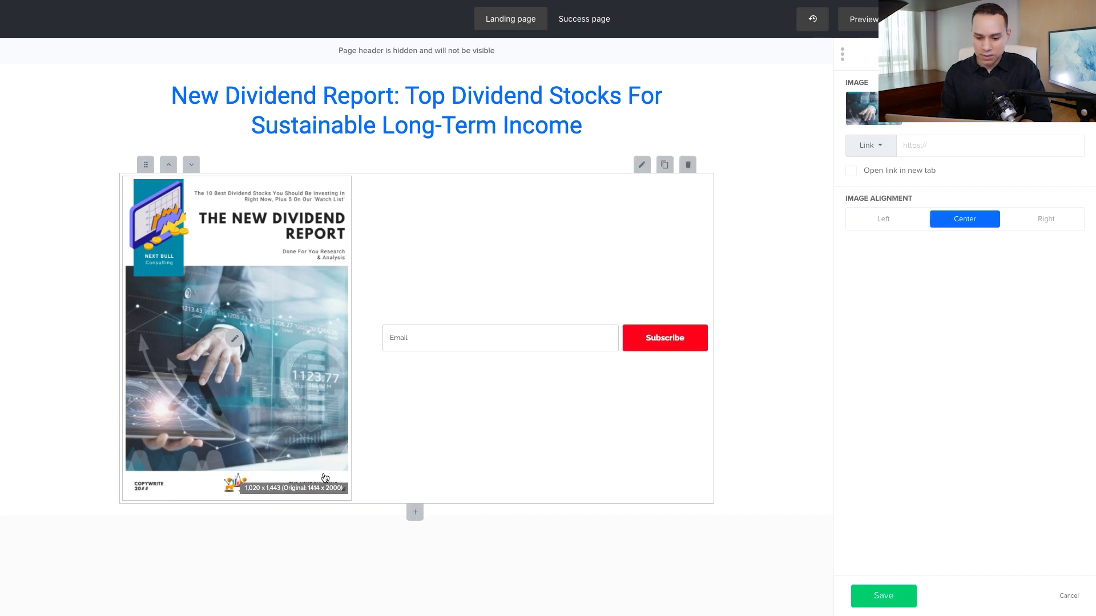
left_click_drag(342, 489, 480, 513)
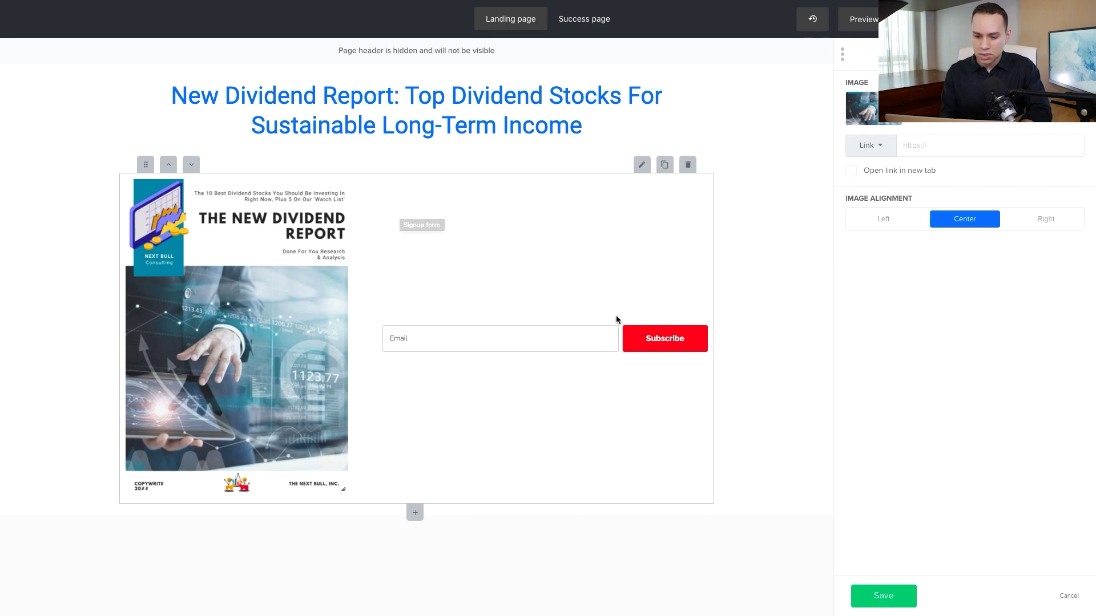
- Add a Name field to the signup form and place it above the Email field
left_click(602, 347)
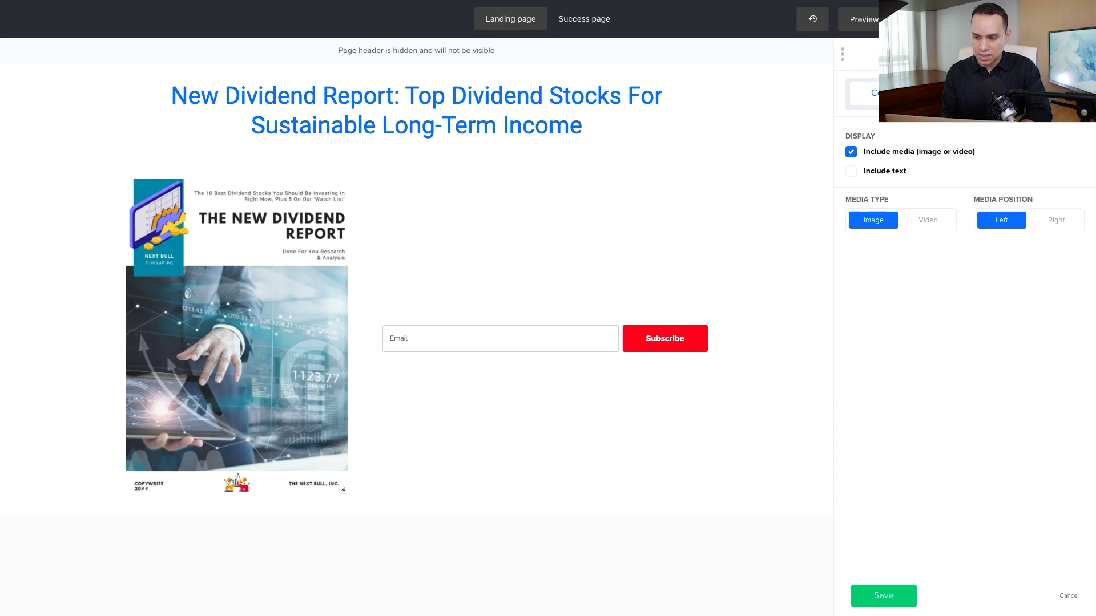
left_click(970, 94)
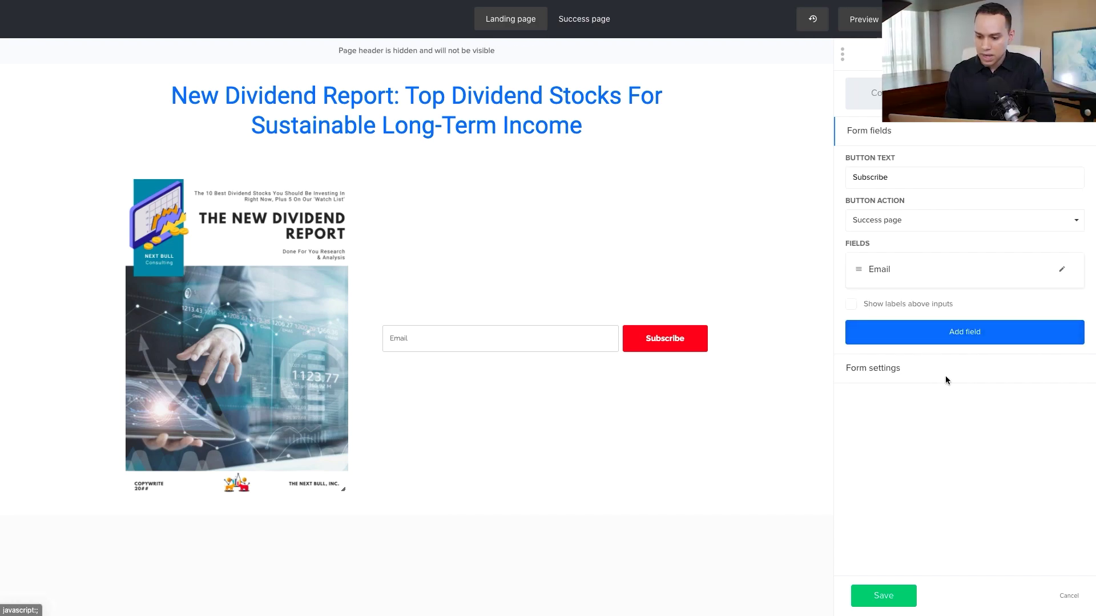
left_click(978, 341)
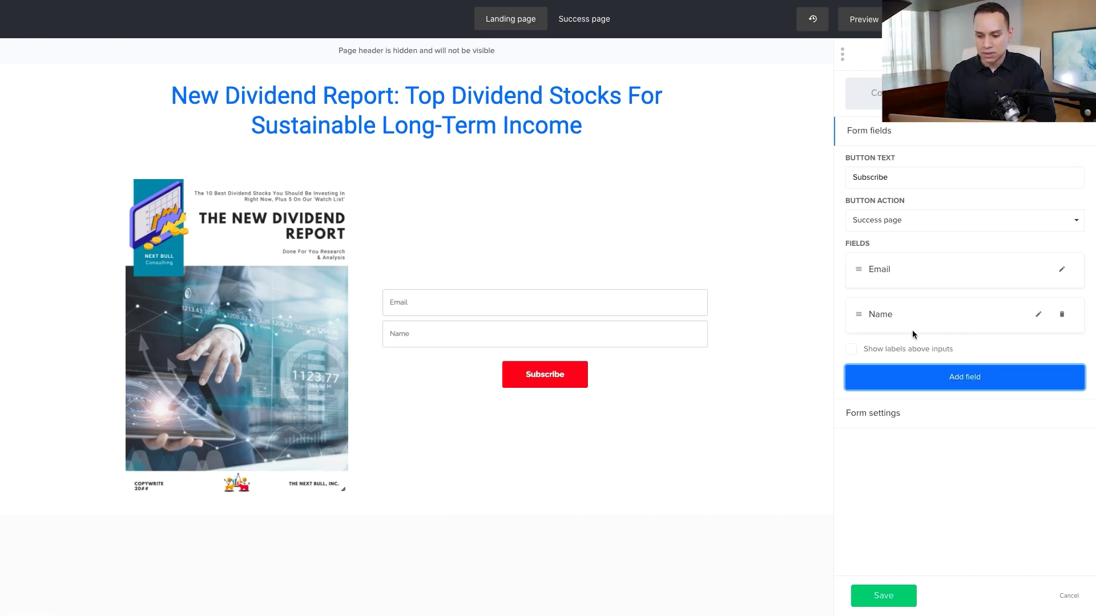
left_click_drag(859, 310, 860, 271)
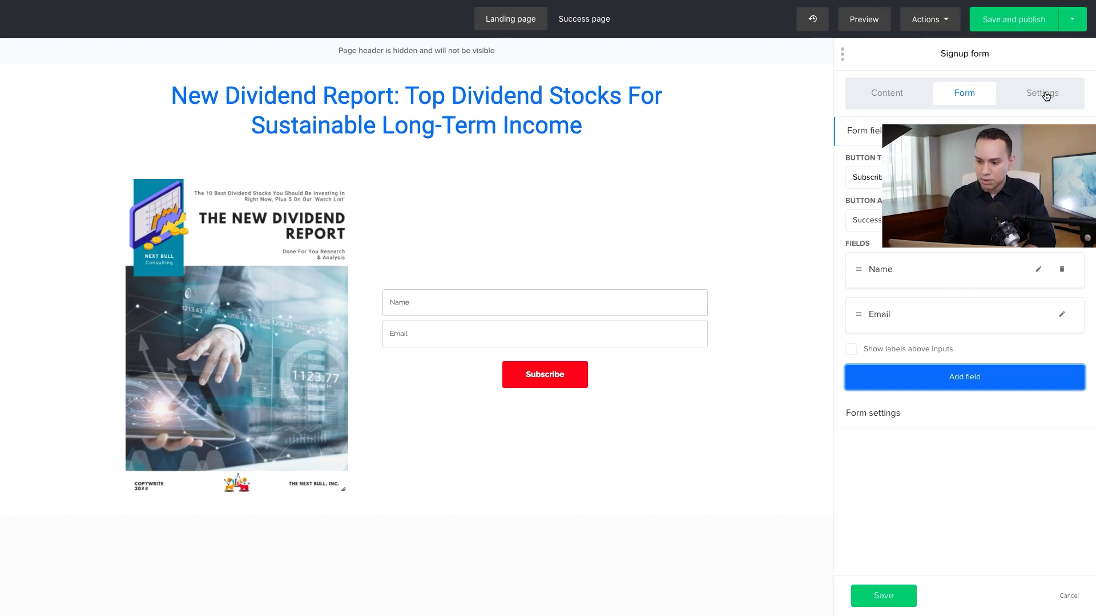
- Change the signup form button's normal background color to green #28a745
left_click(1045, 93)
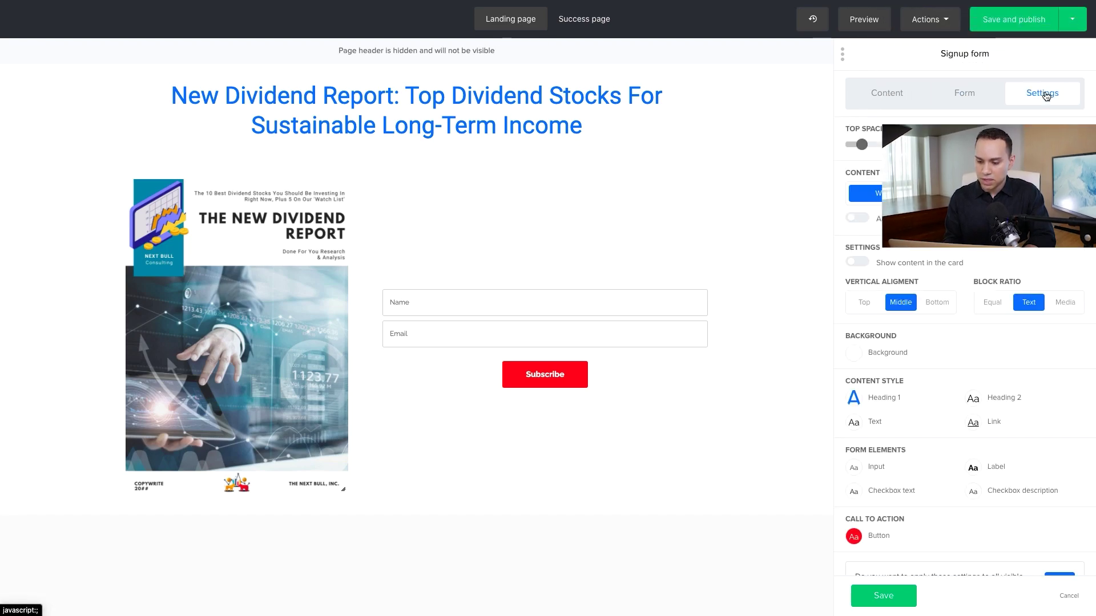
left_click(853, 537)
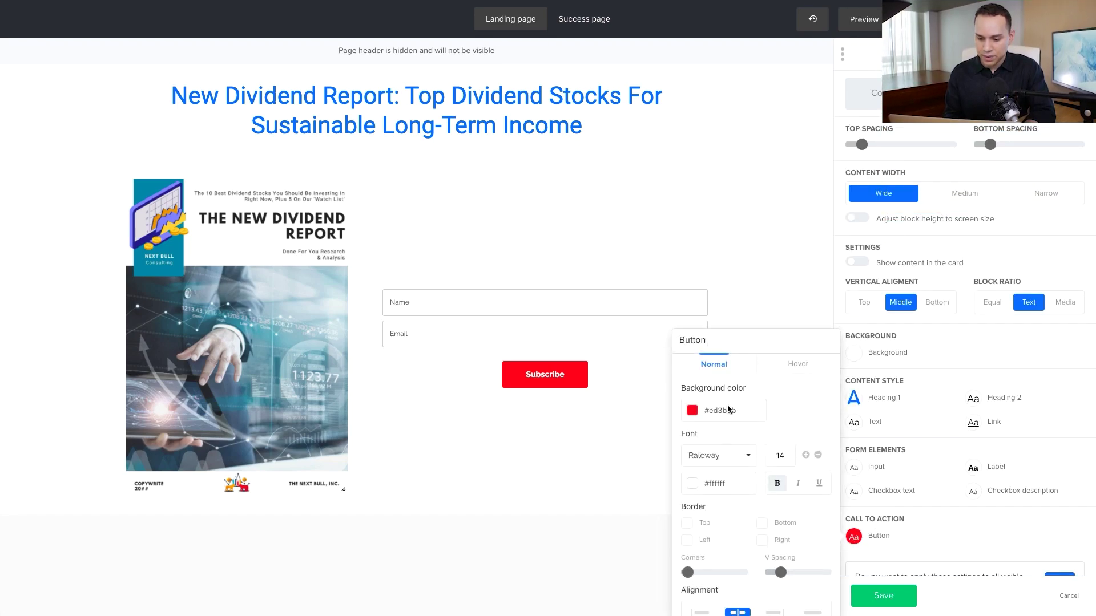
left_click(692, 412)
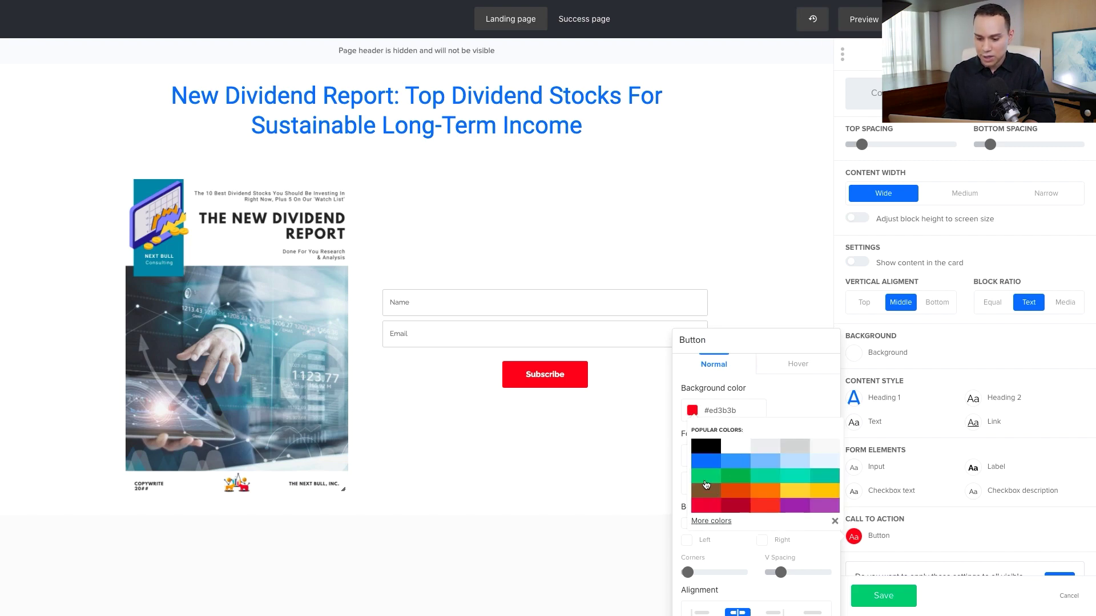
left_click(737, 477)
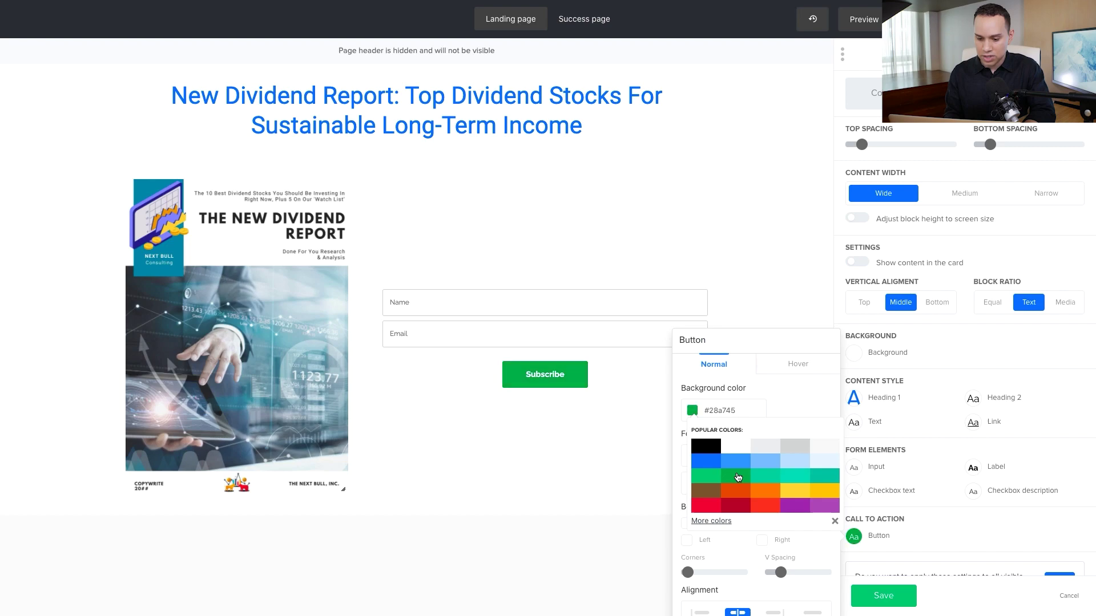
left_click(778, 392)
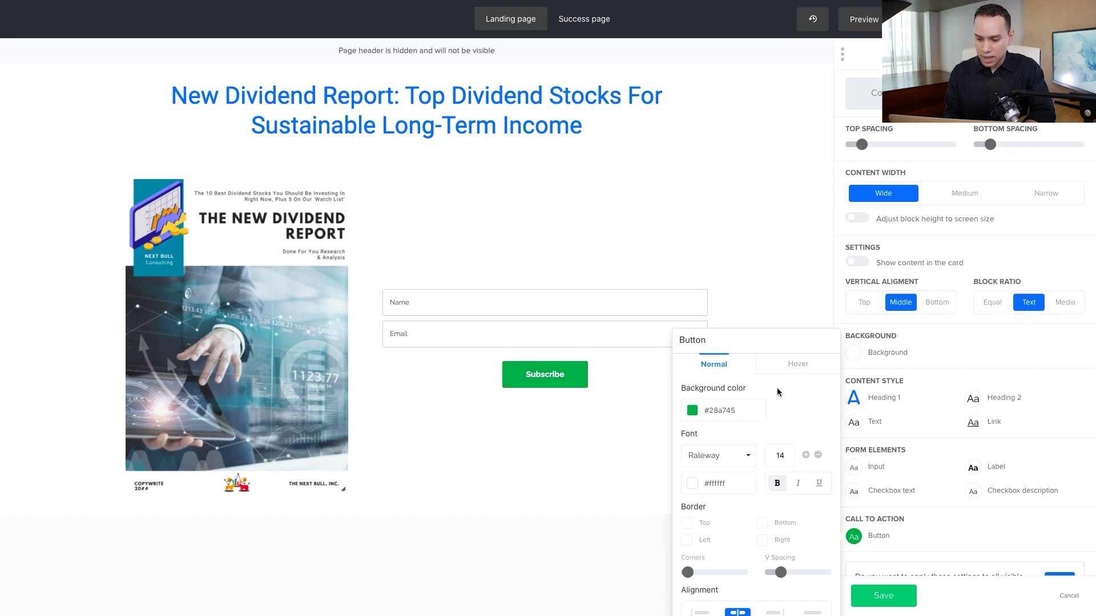
- Increase the signup form button's font size to 23
left_click(805, 455)
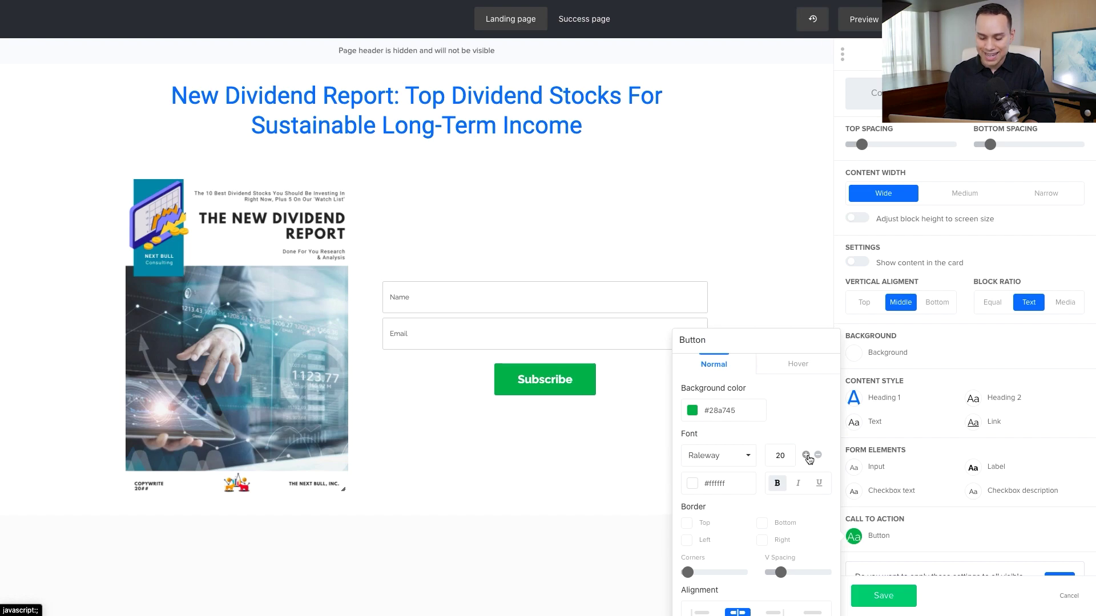
left_click(806, 456)
left_click(807, 456)
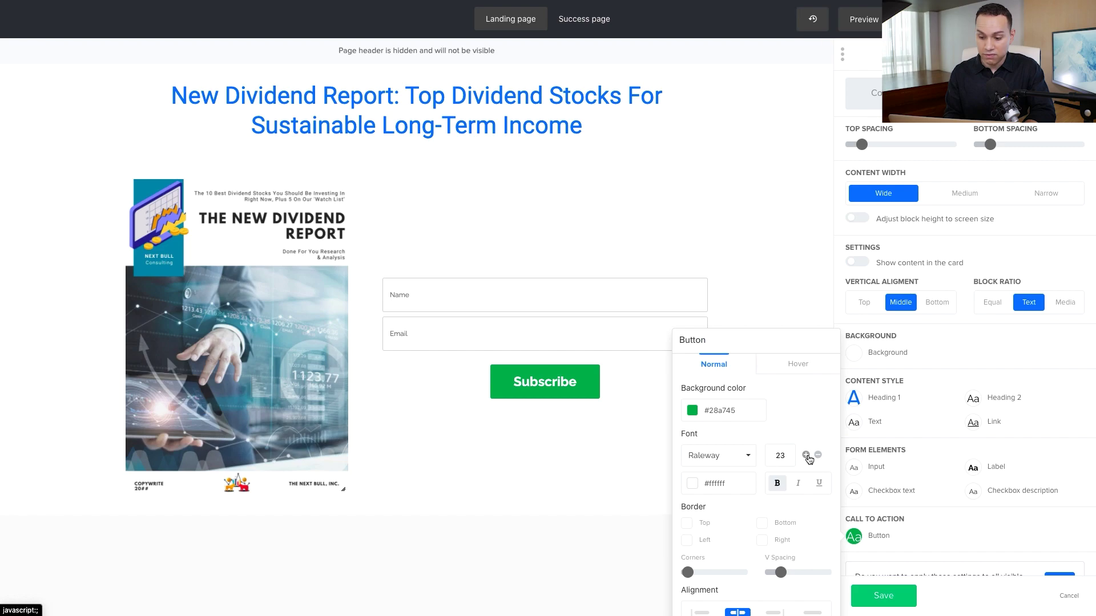
- Set the signup form button's font to Roboto at size 24
left_click(731, 458)
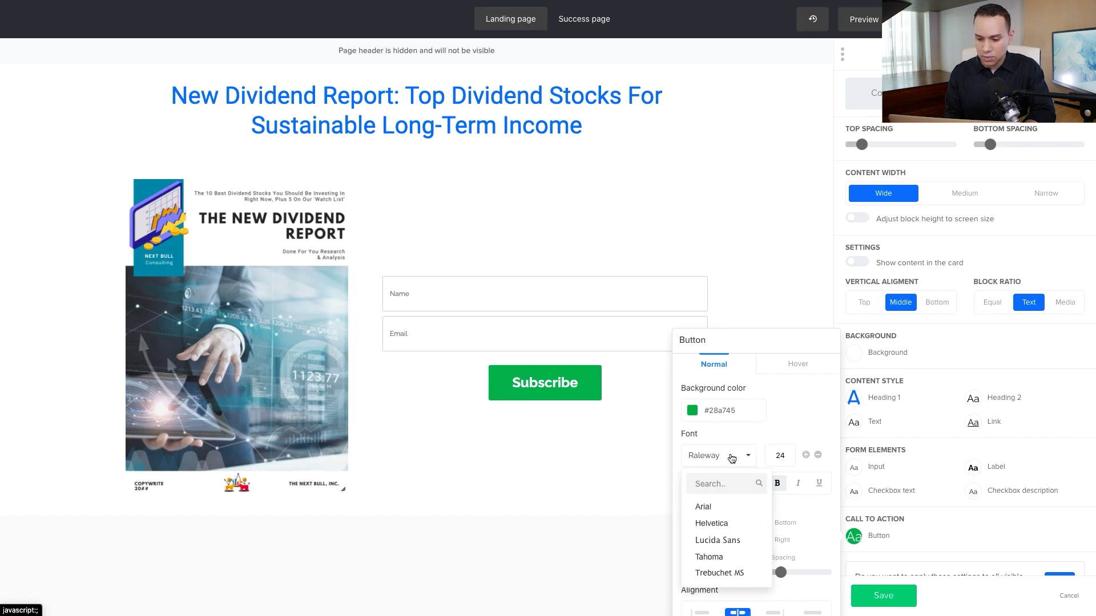
type("ro")
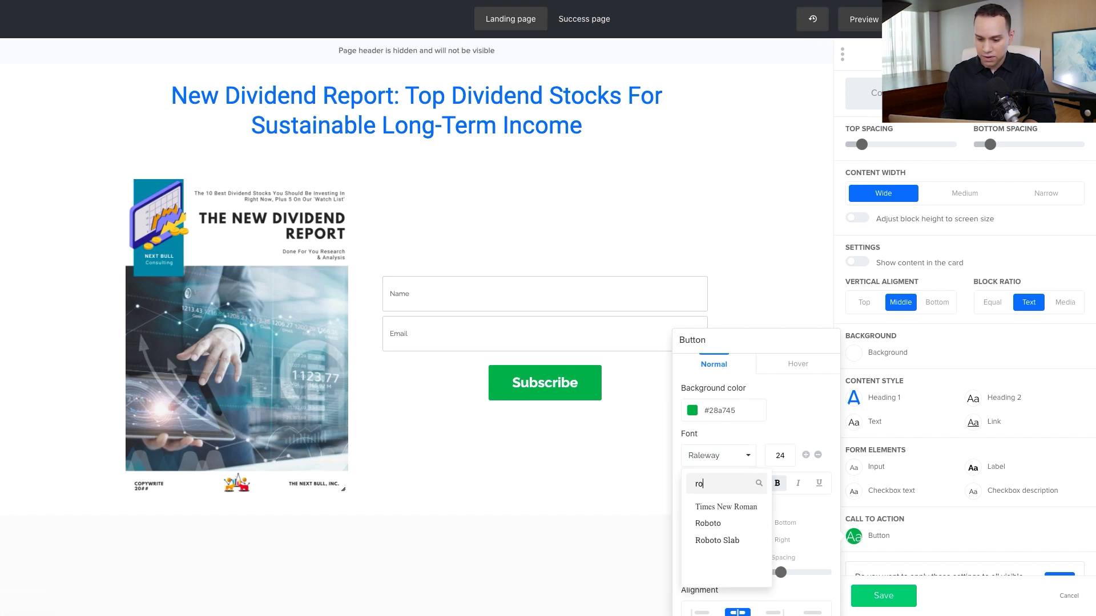
left_click(708, 523)
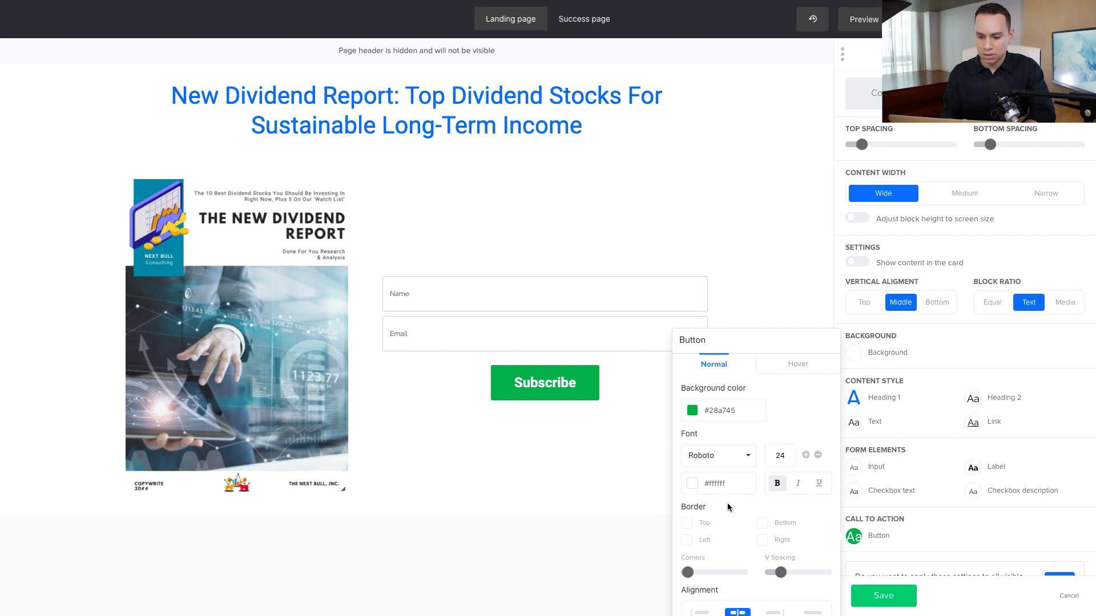
- Compare the signup form button's alignment options and set it to full width
scroll(751, 537, "down", 1)
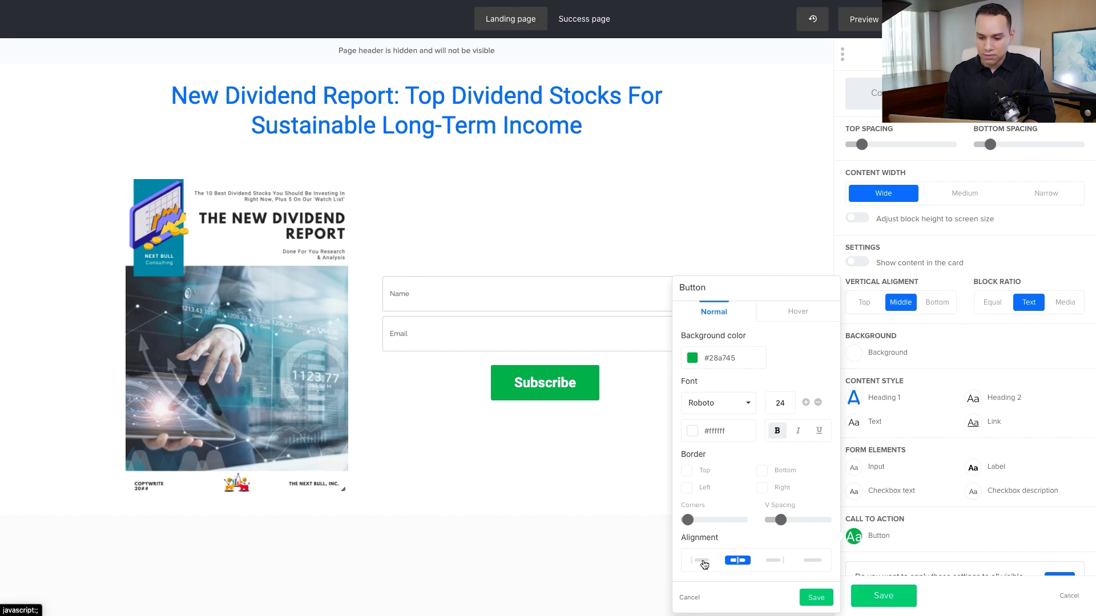
left_click(704, 564)
left_click(811, 562)
left_click(771, 562)
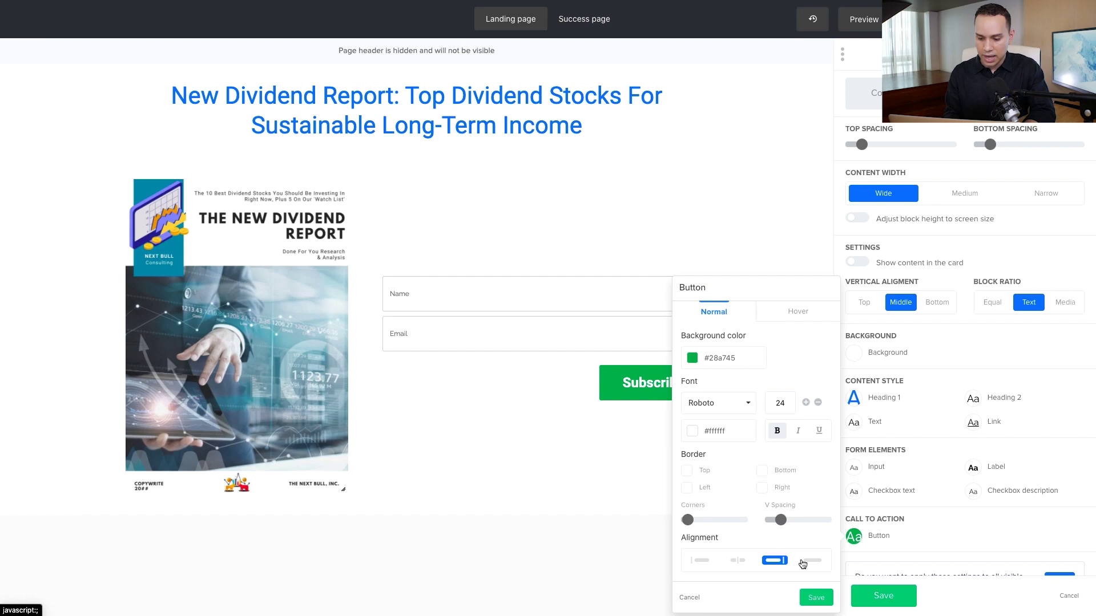
left_click(807, 564)
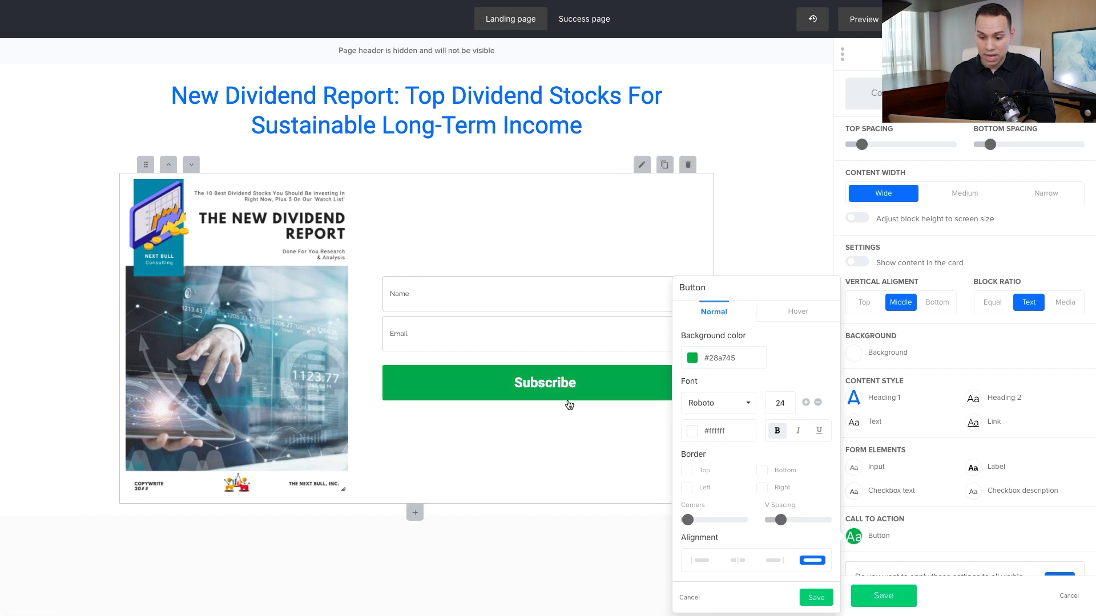
left_click(713, 563)
left_click(765, 563)
left_click(808, 563)
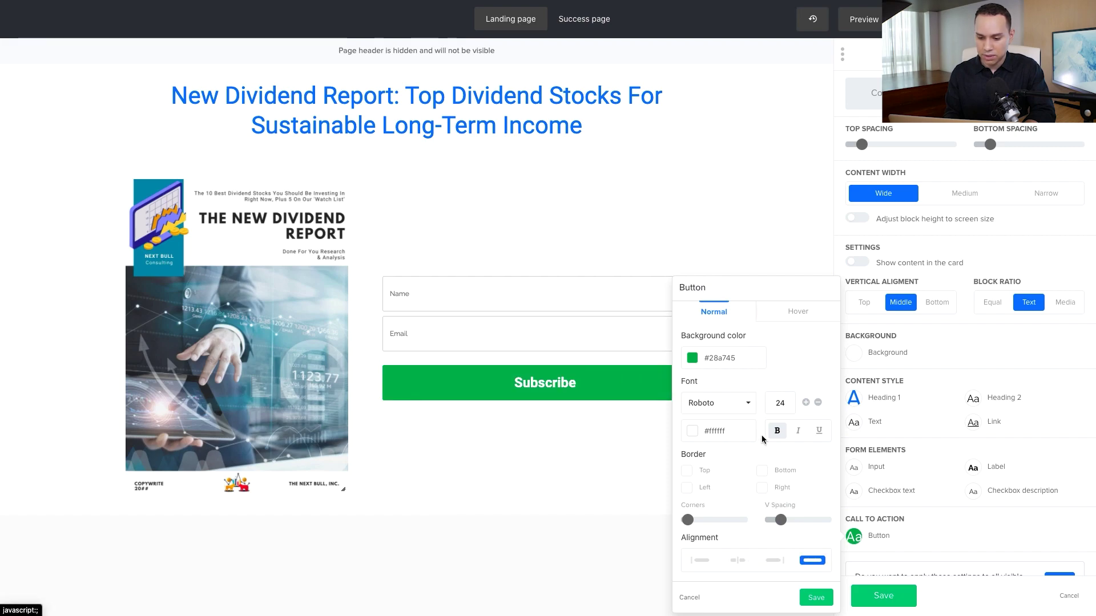
- Set the button's hover background color to turquoise #58d7b1 and save the button style
left_click(795, 312)
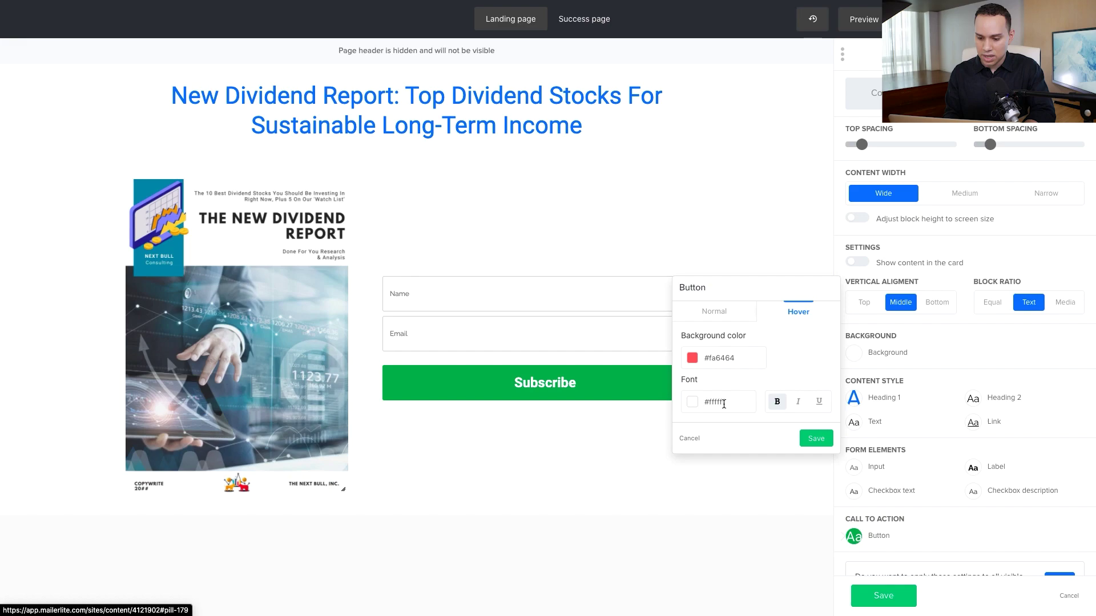
left_click(692, 358)
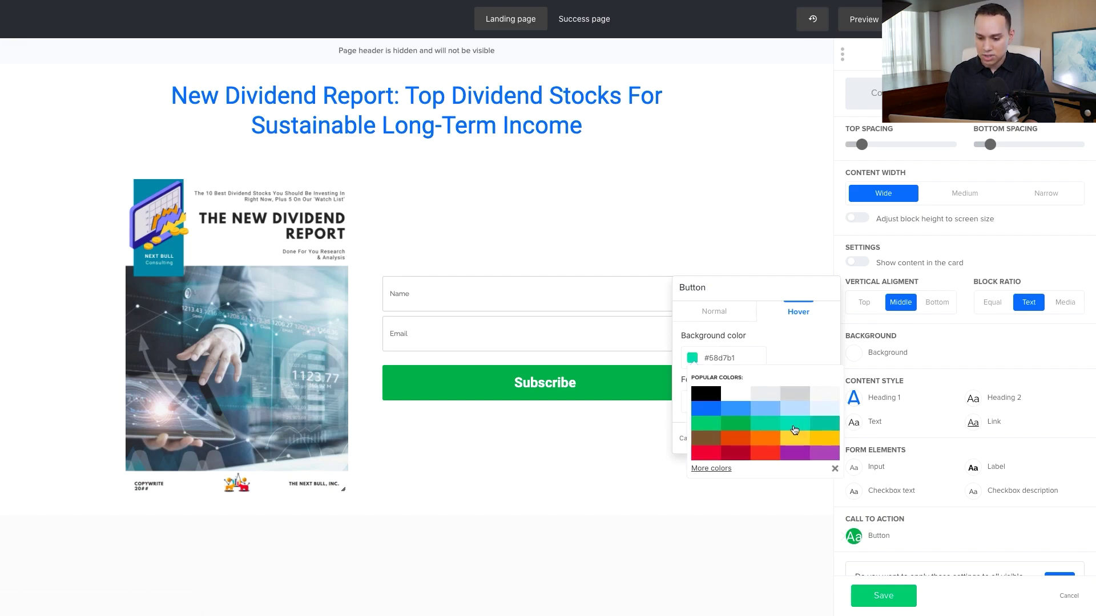
left_click(808, 350)
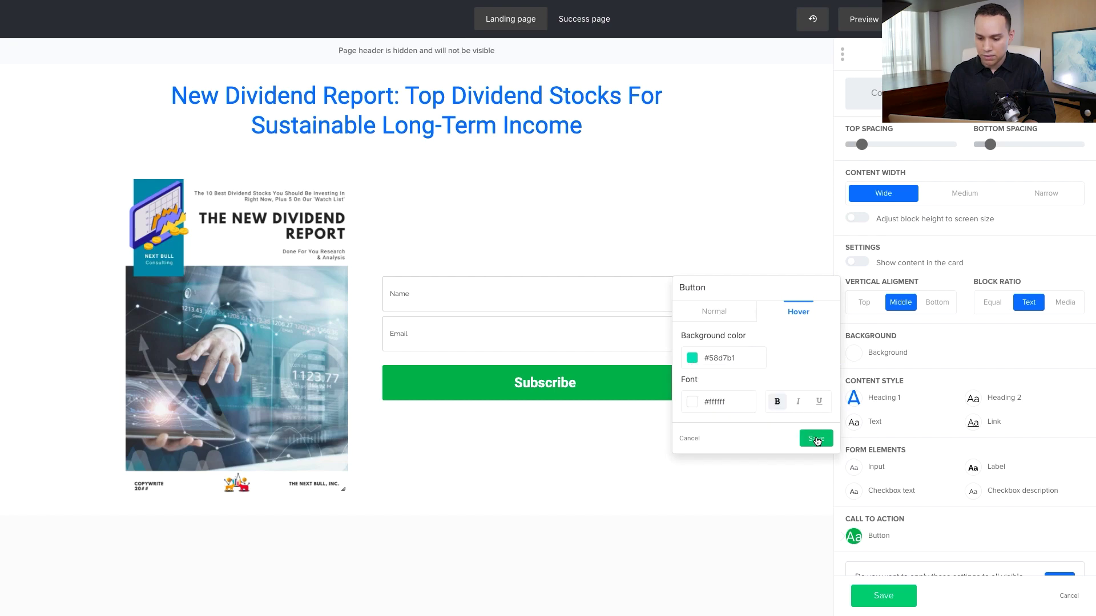
left_click(816, 440)
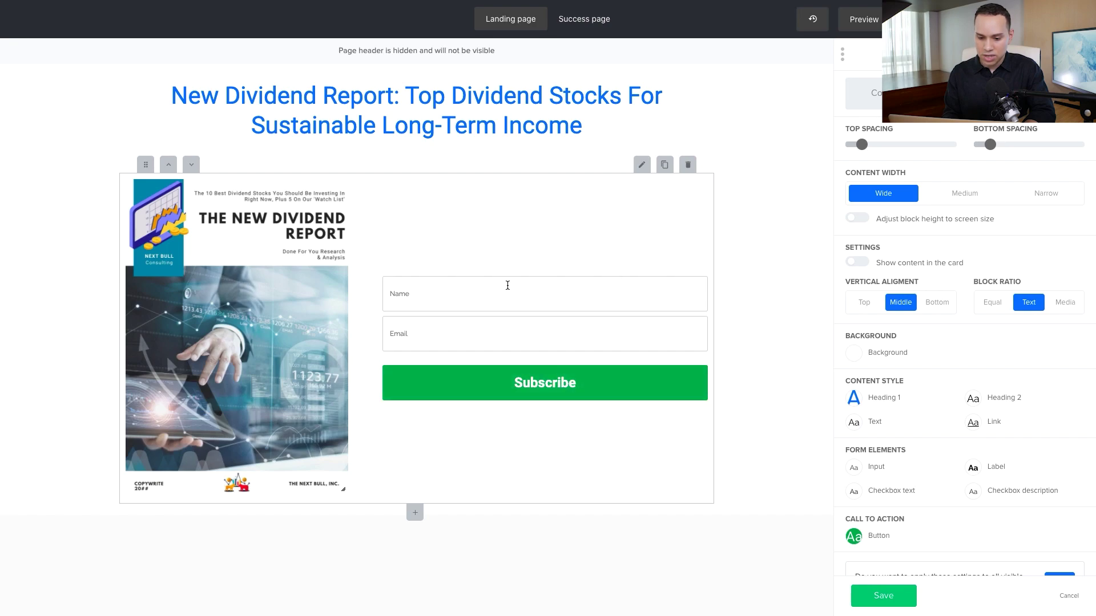
- Set the signup form's input font to Roboto at size 18 and save the input style
left_click(854, 469)
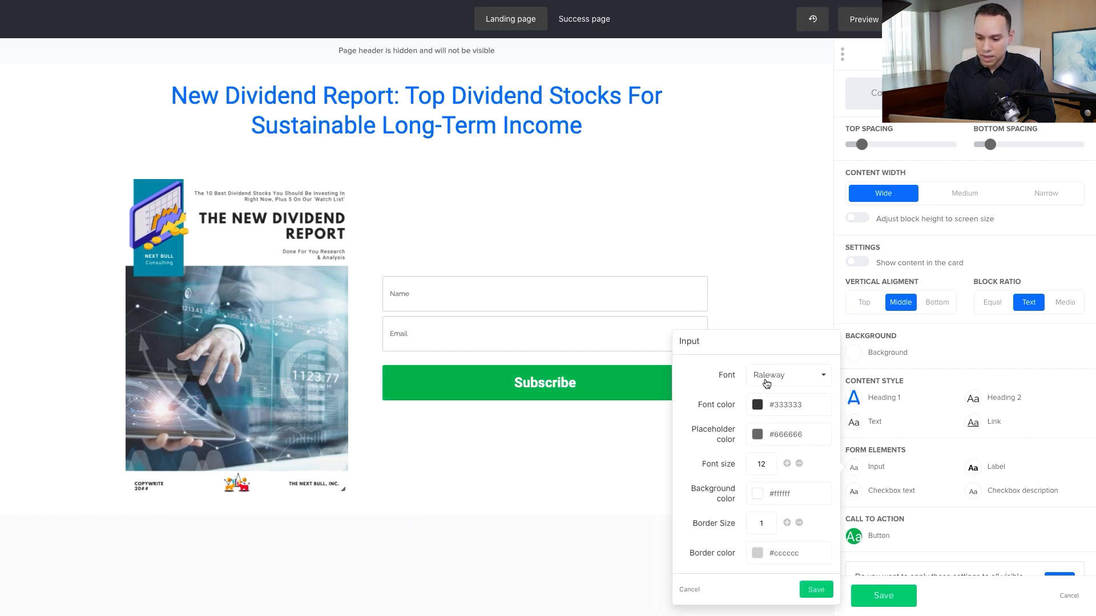
left_click(804, 376)
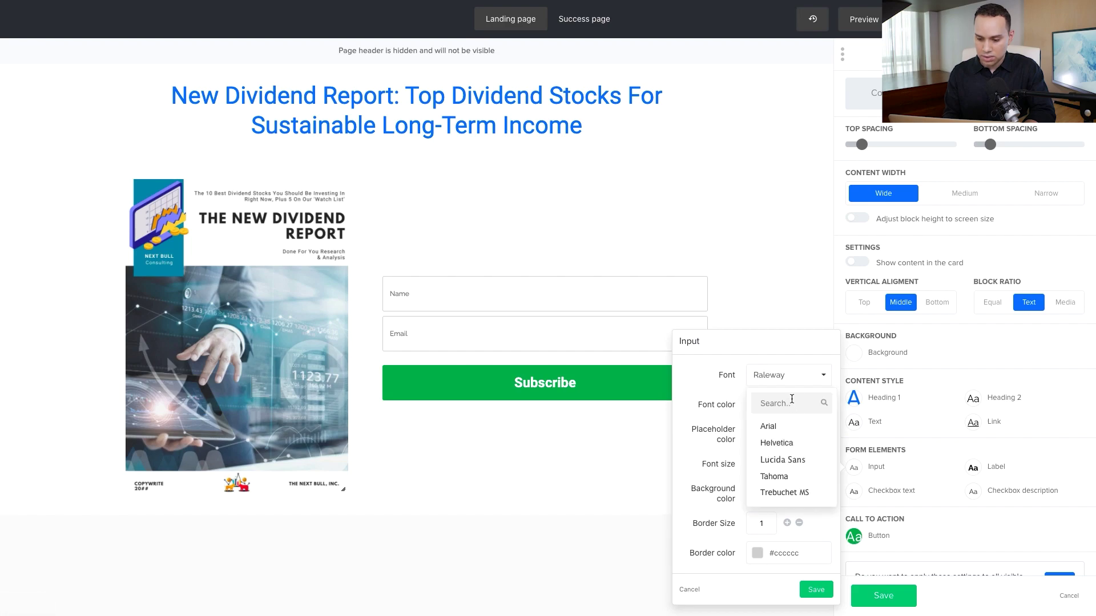
type("ro")
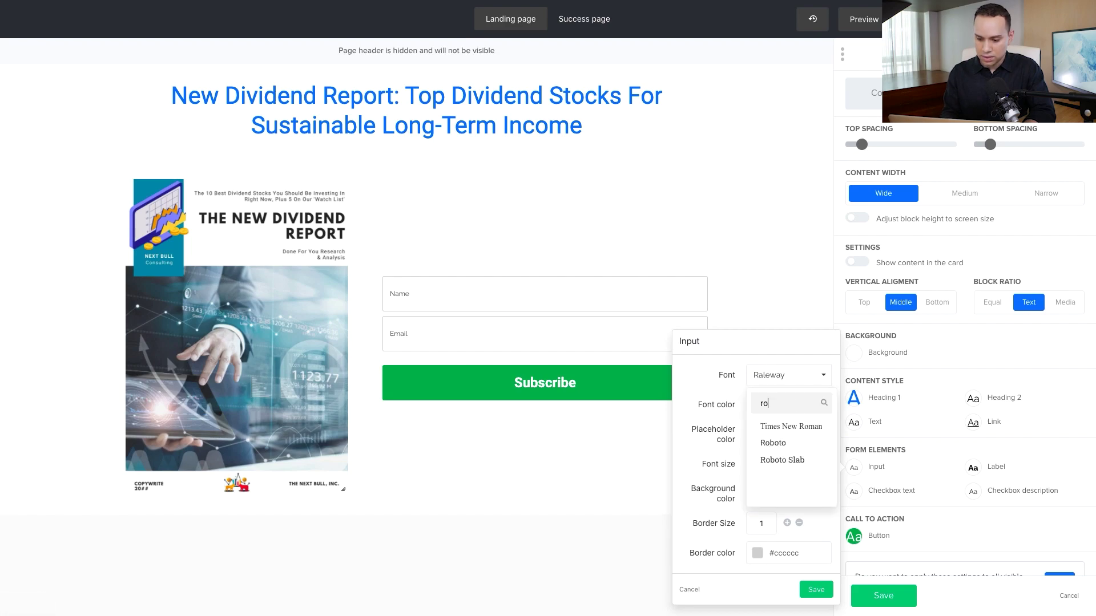
left_click(790, 444)
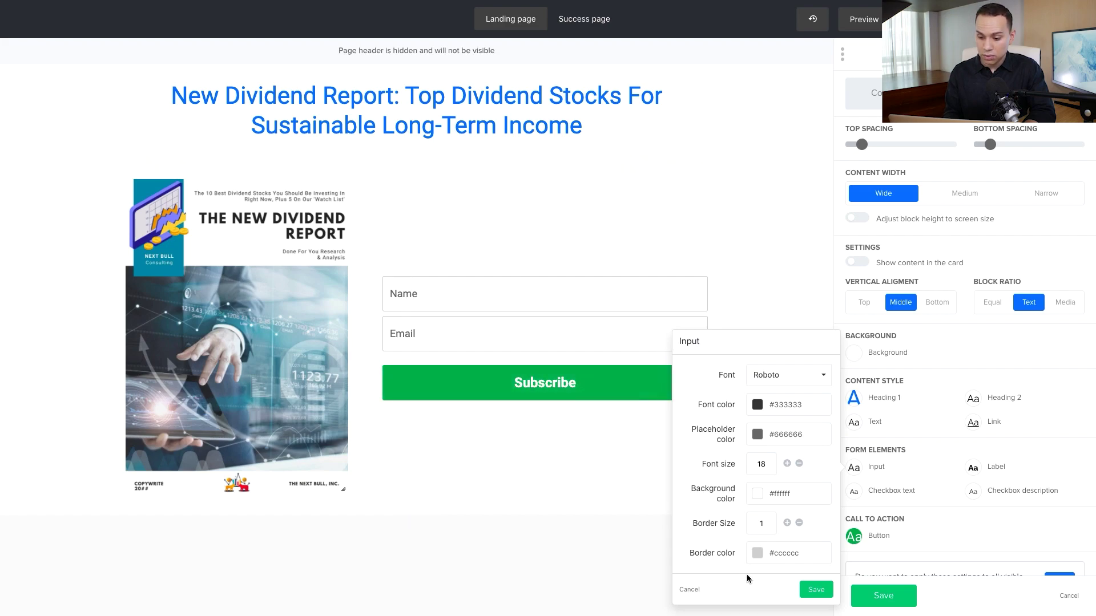
left_click(816, 589)
- Change the signup form's button text to "Download Now" and save the form block
left_click(964, 93)
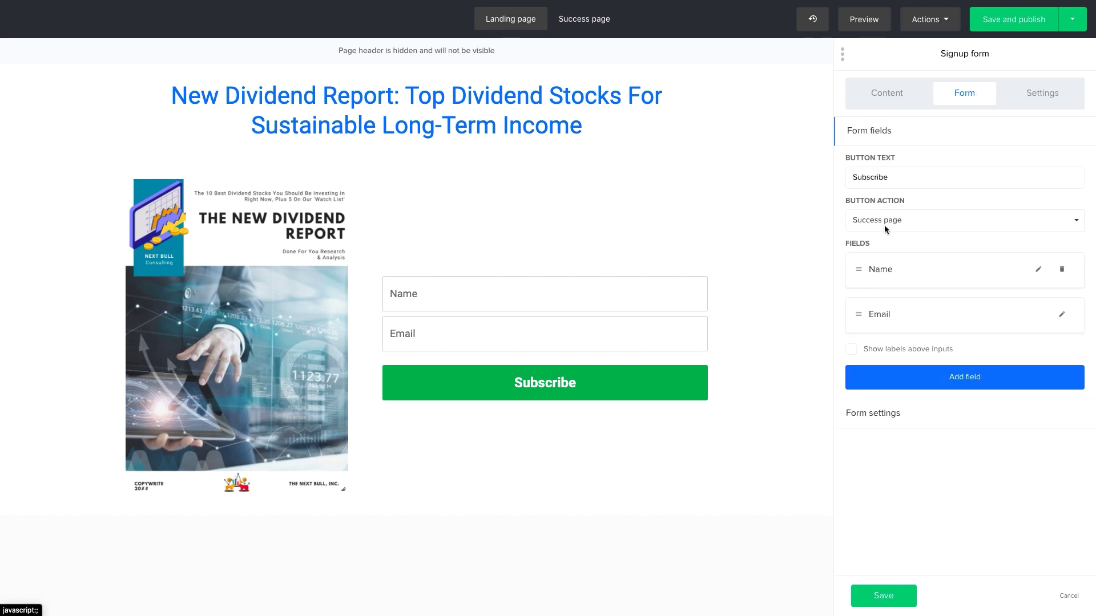
left_click(910, 181)
key("ctrl+a")
type("Download Now")
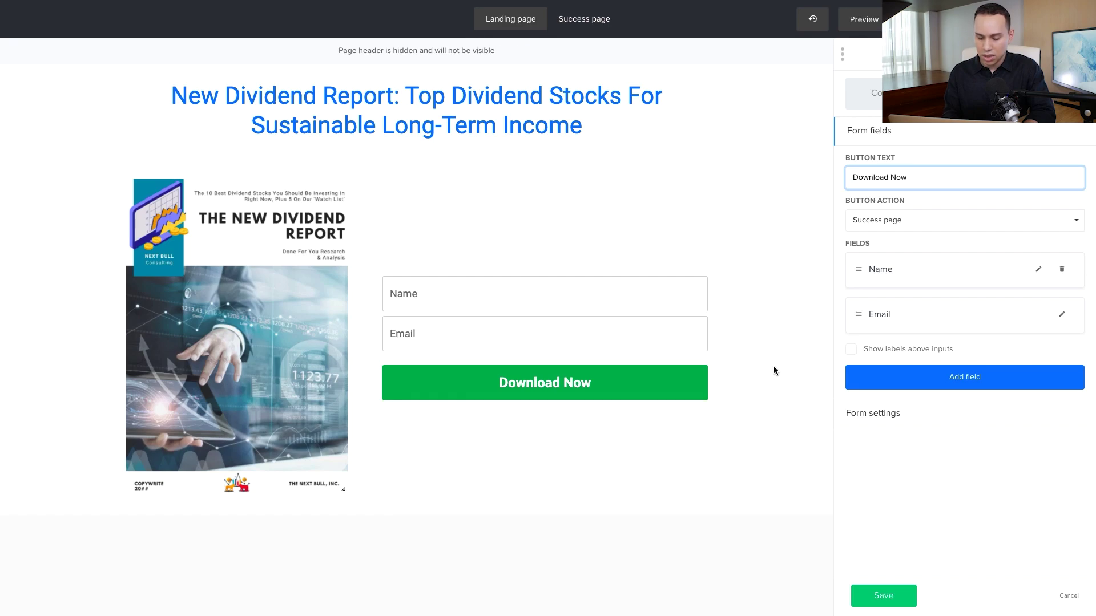
left_click(882, 599)
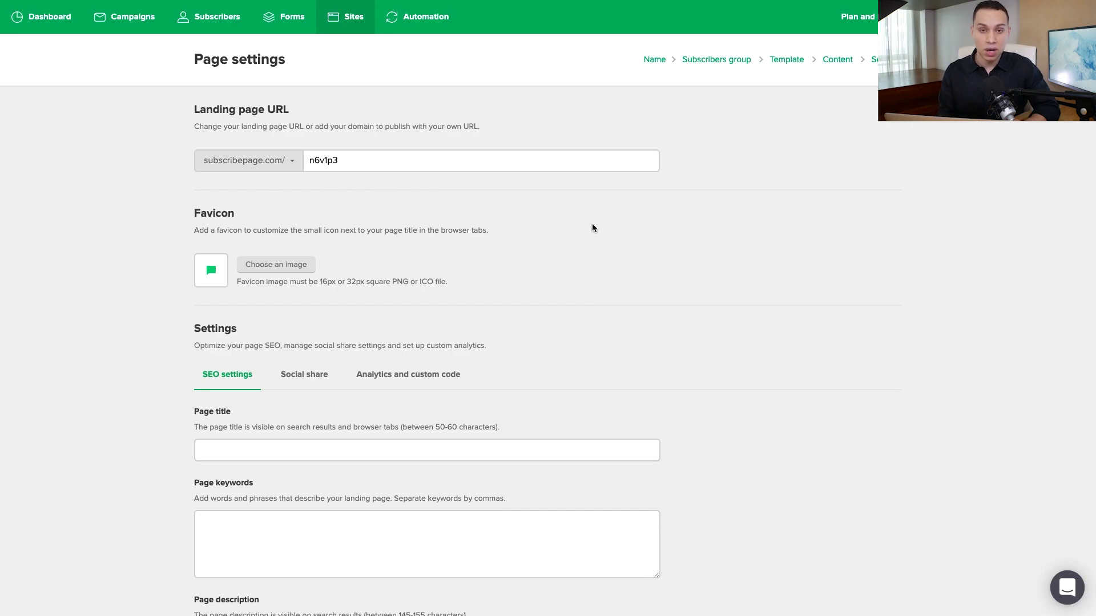
- Review the page's SEO, analytics and custom code settings, then save and continue to the landing page overview
scroll(585, 240, "down", 4)
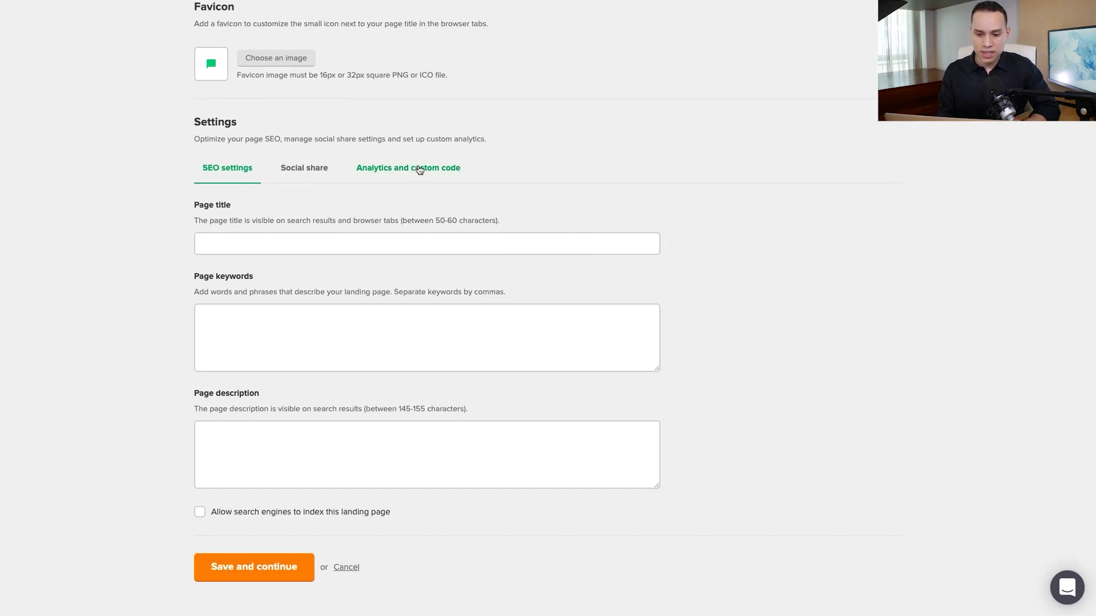
left_click(420, 169)
scroll(356, 276, "down", 3)
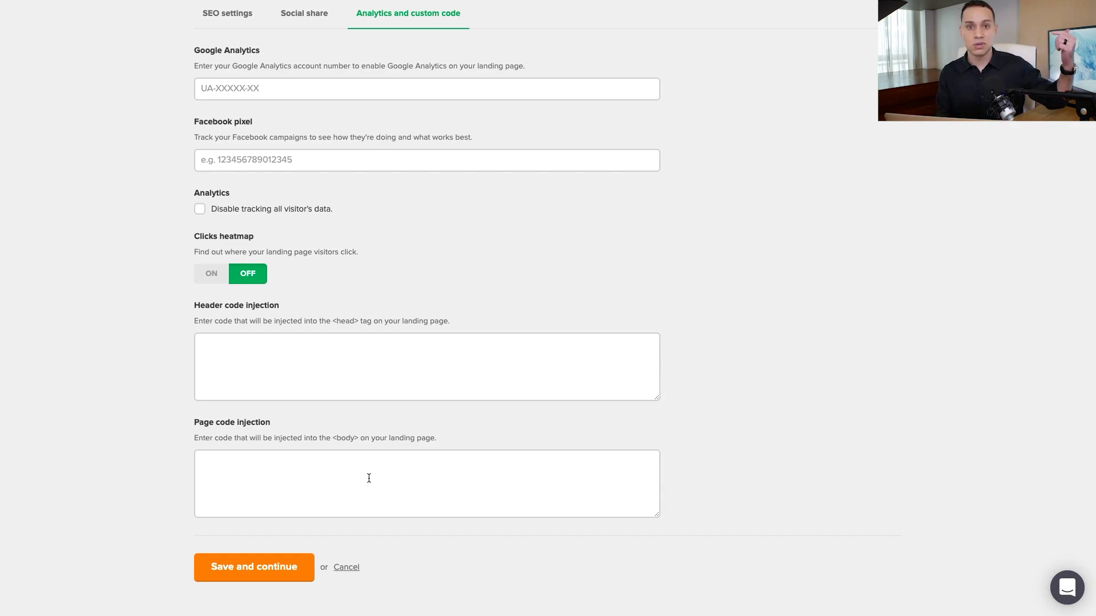
scroll(669, 323, "up", 7)
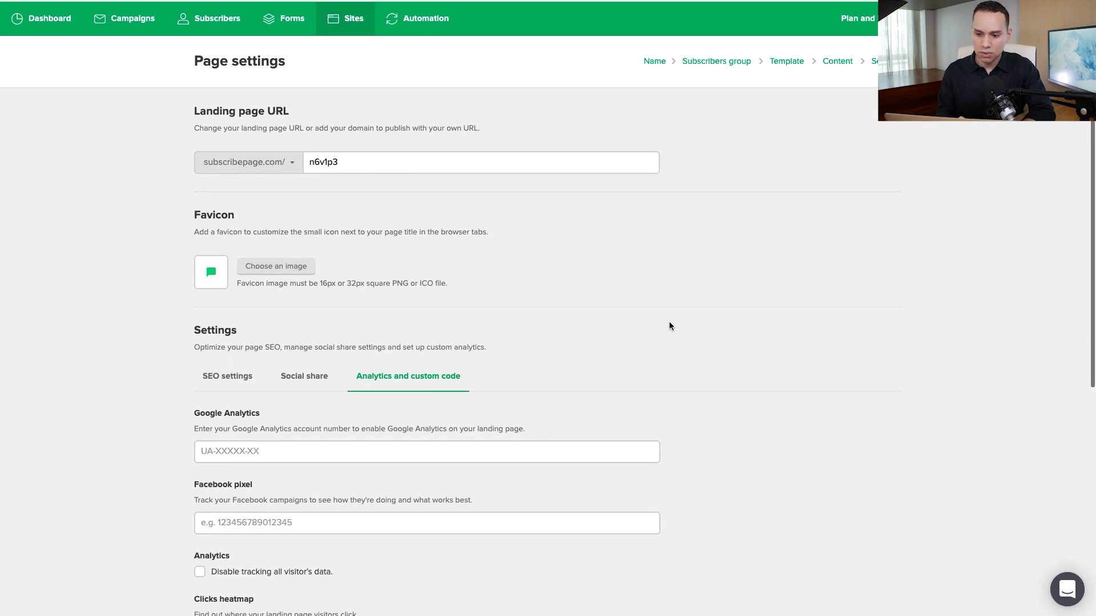
scroll(399, 314, "down", 7)
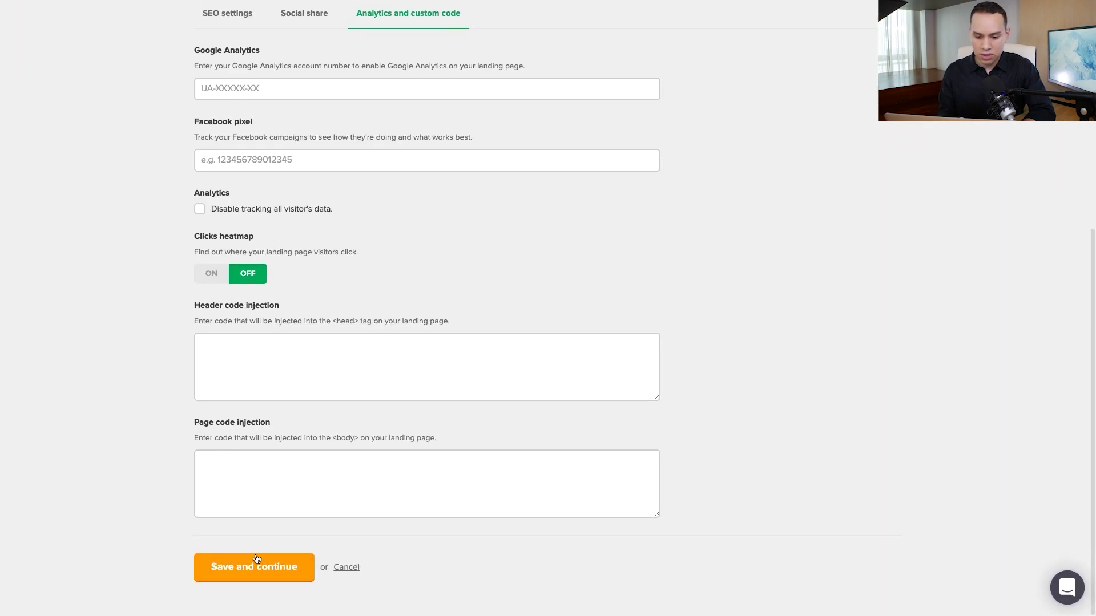
scroll(368, 257, "up", 7)
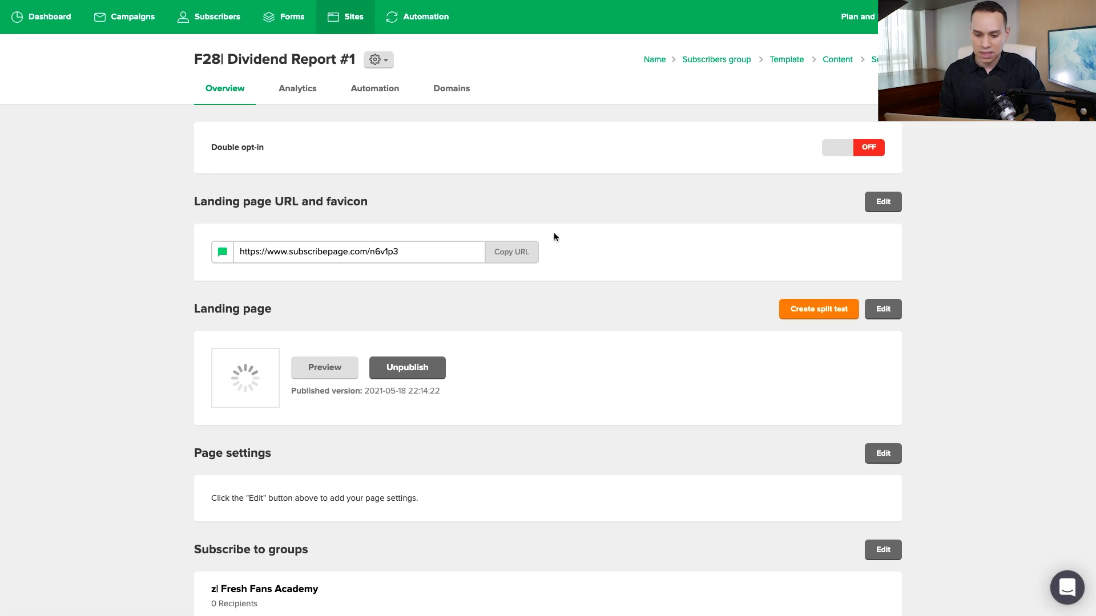
- Copy the landing page URL, open the live page and select the signup form's Name field
left_click(523, 256)
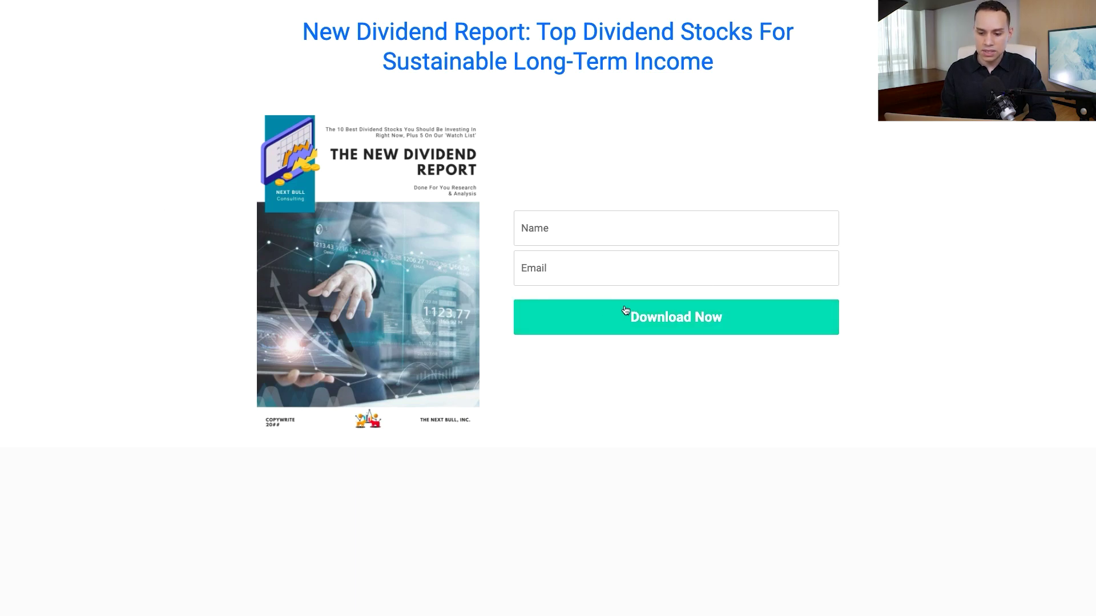
left_click(589, 226)
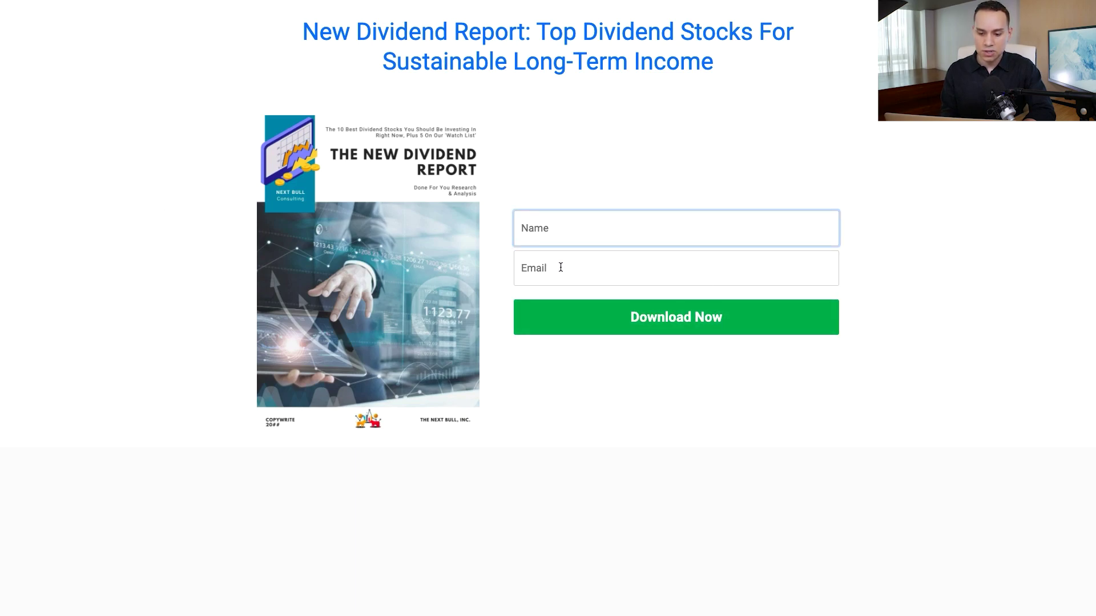